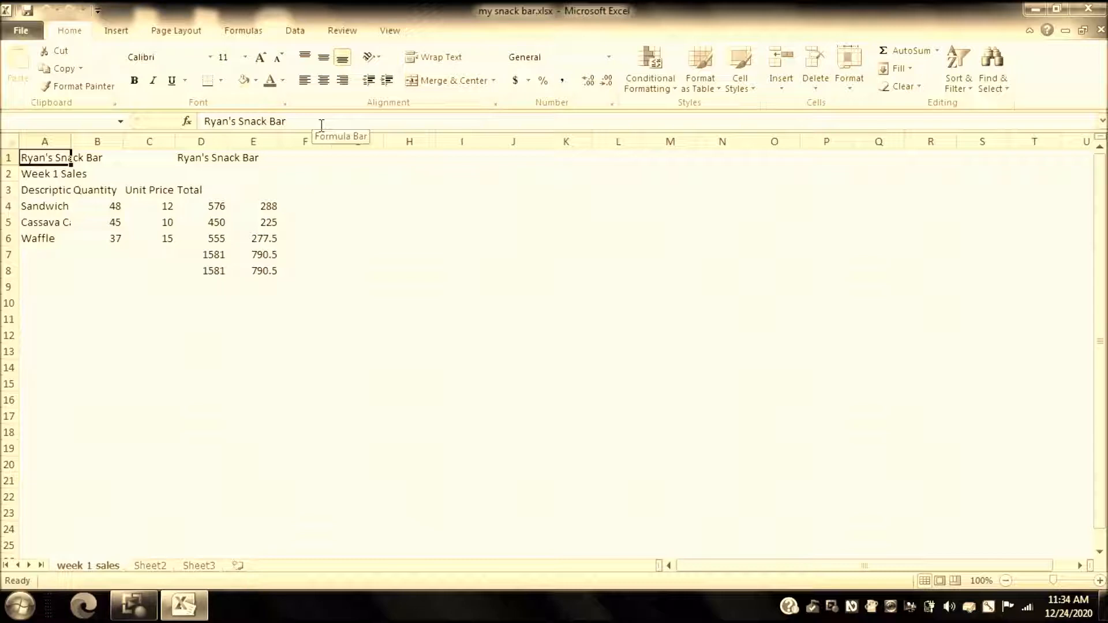
Review the sheet's title lines and each column heading in row 3, from Description to Profit
{"action": "key", "text": "Down"}
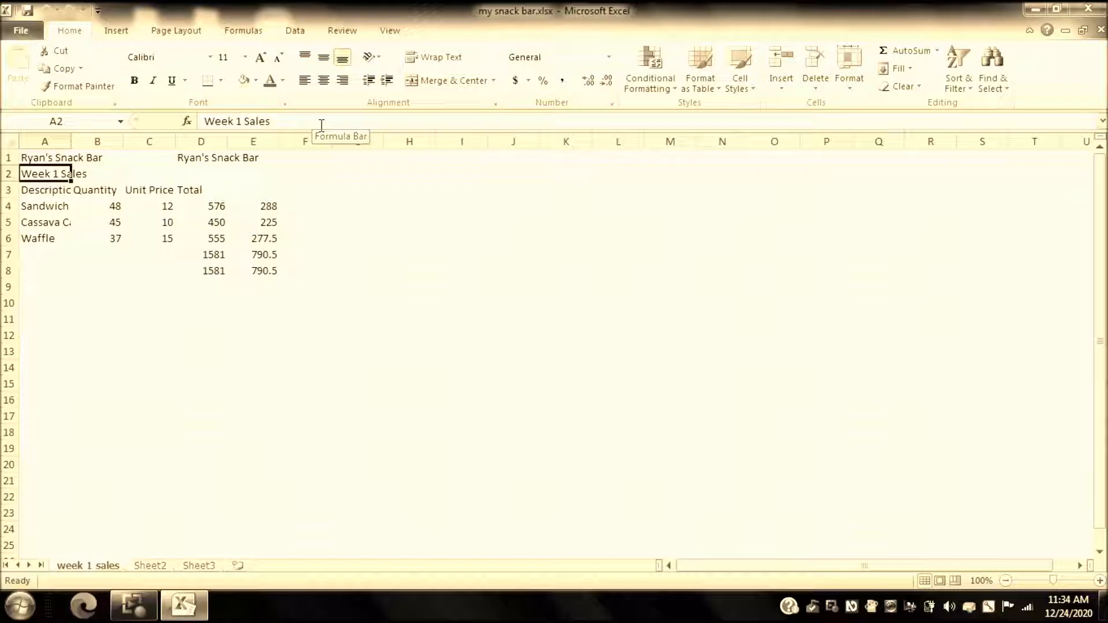
{"action": "key", "text": "Down"}
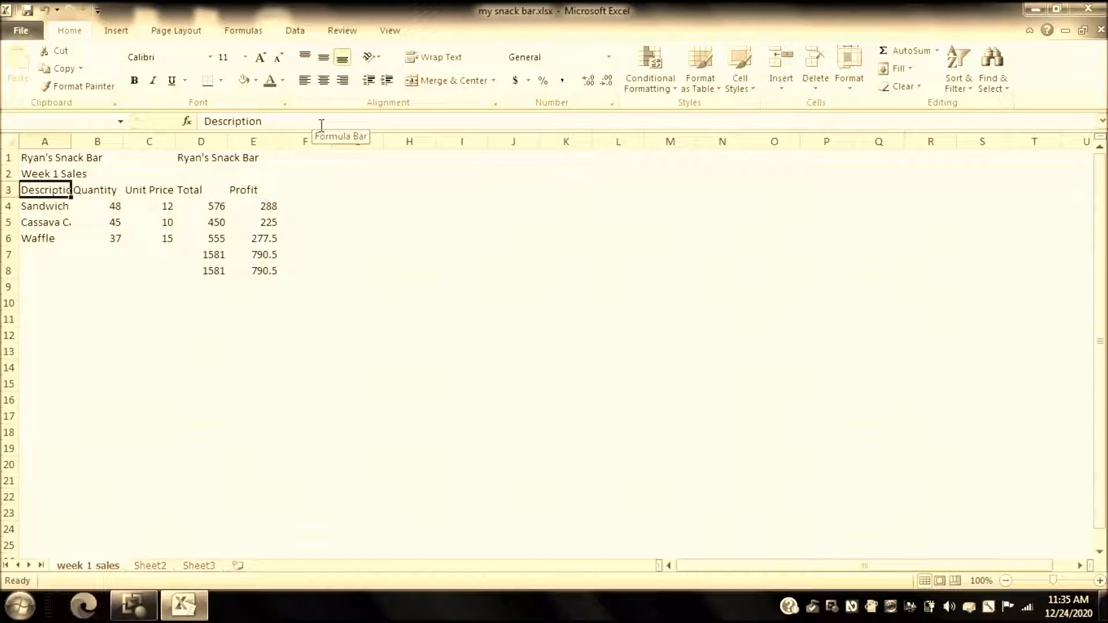
{"action": "key", "text": "Right"}
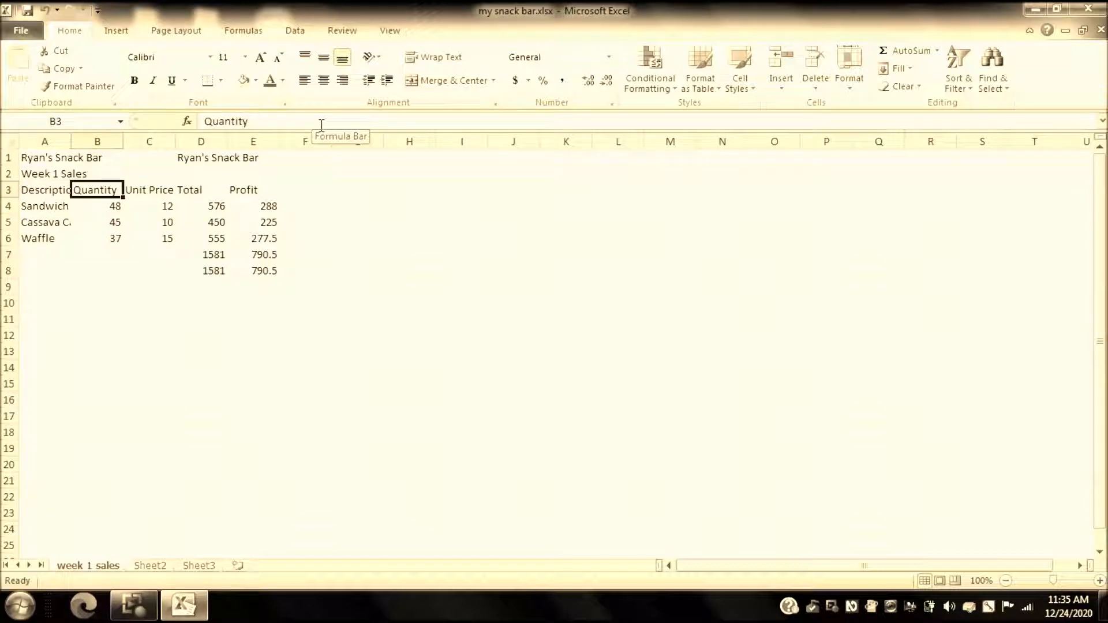
{"action": "key", "text": "Right"}
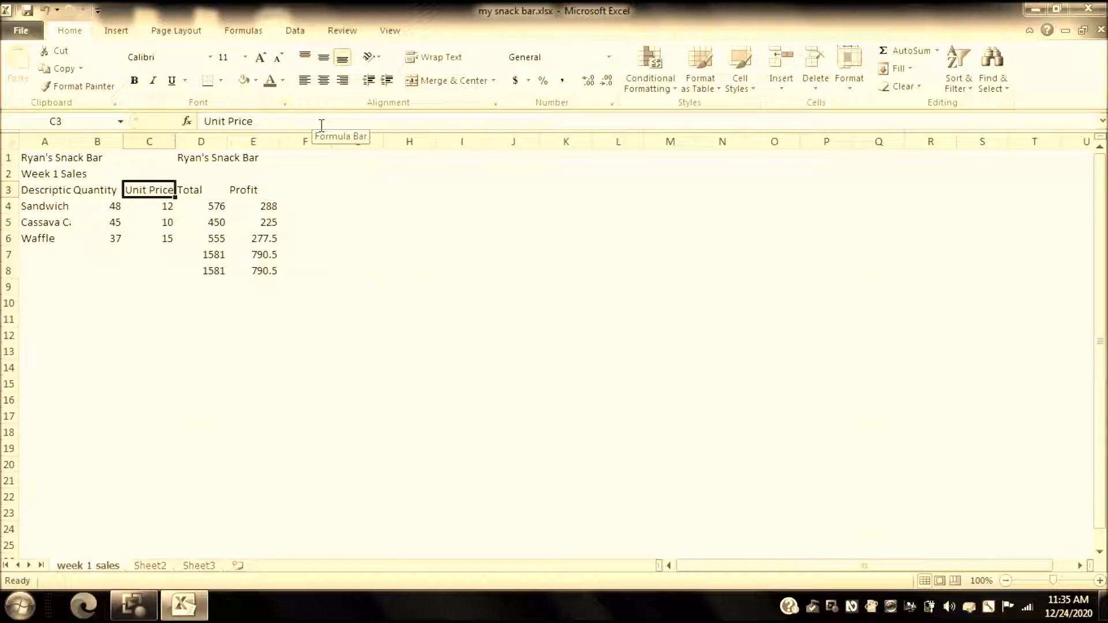
{"action": "key", "text": "Right"}
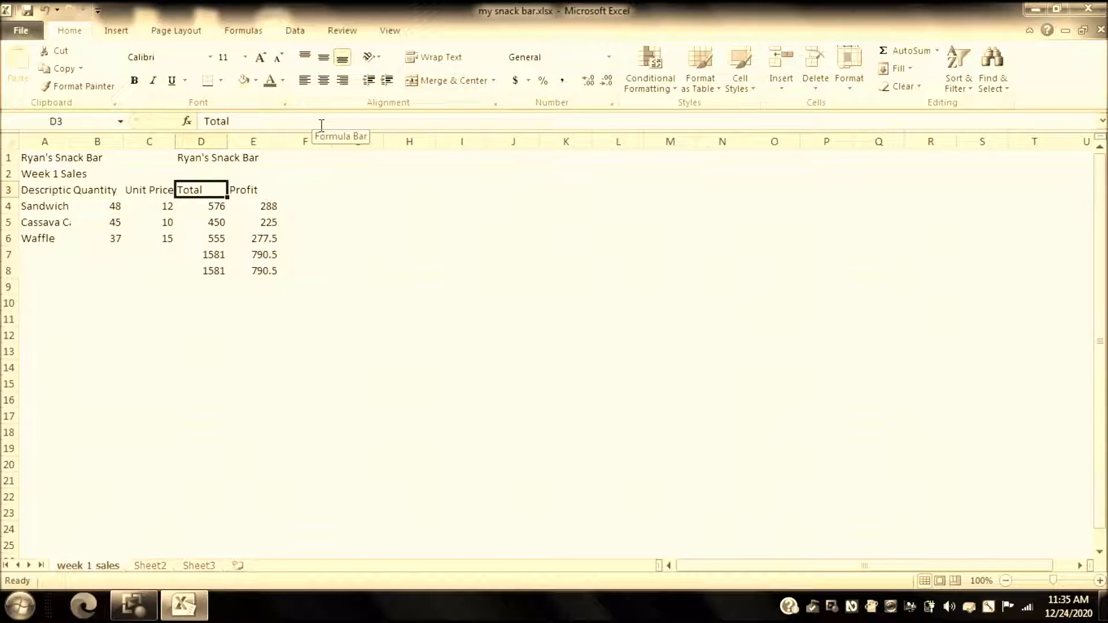
{"action": "key", "text": "Right"}
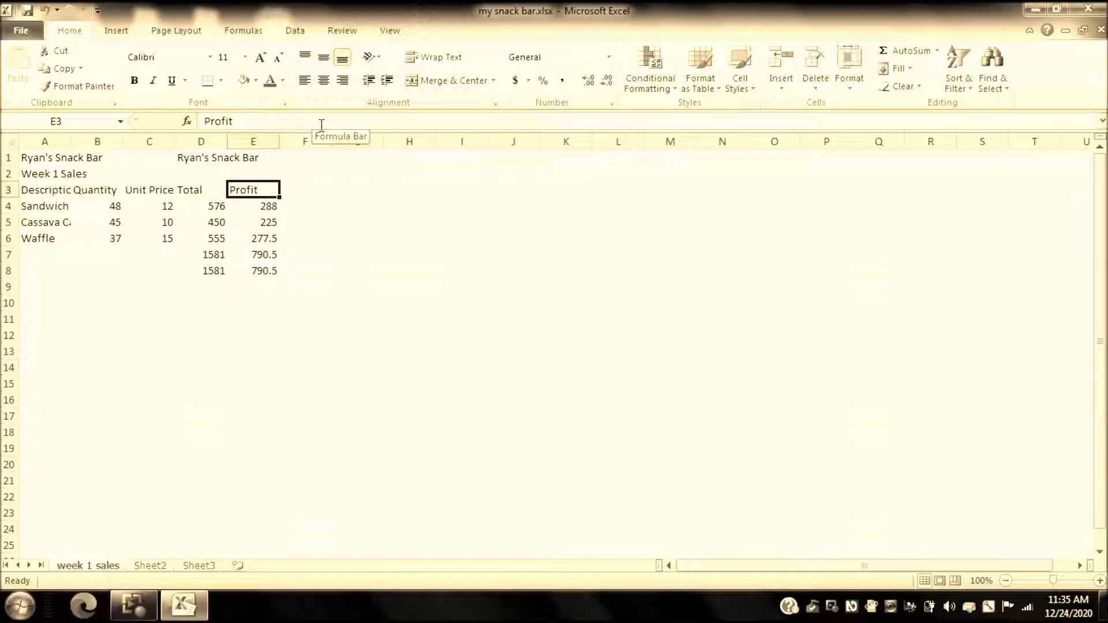
Examine the item names in A4:A6 and the Total formulas in D6, D5 and D4
{"action": "key", "text": "Home"}
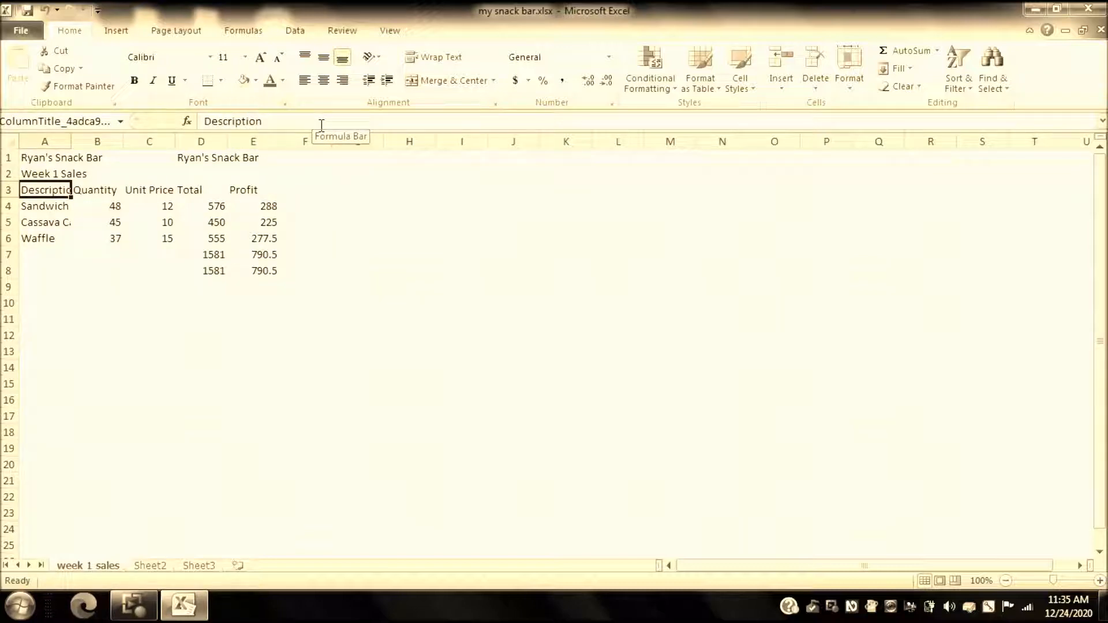
{"action": "key", "text": "Down"}
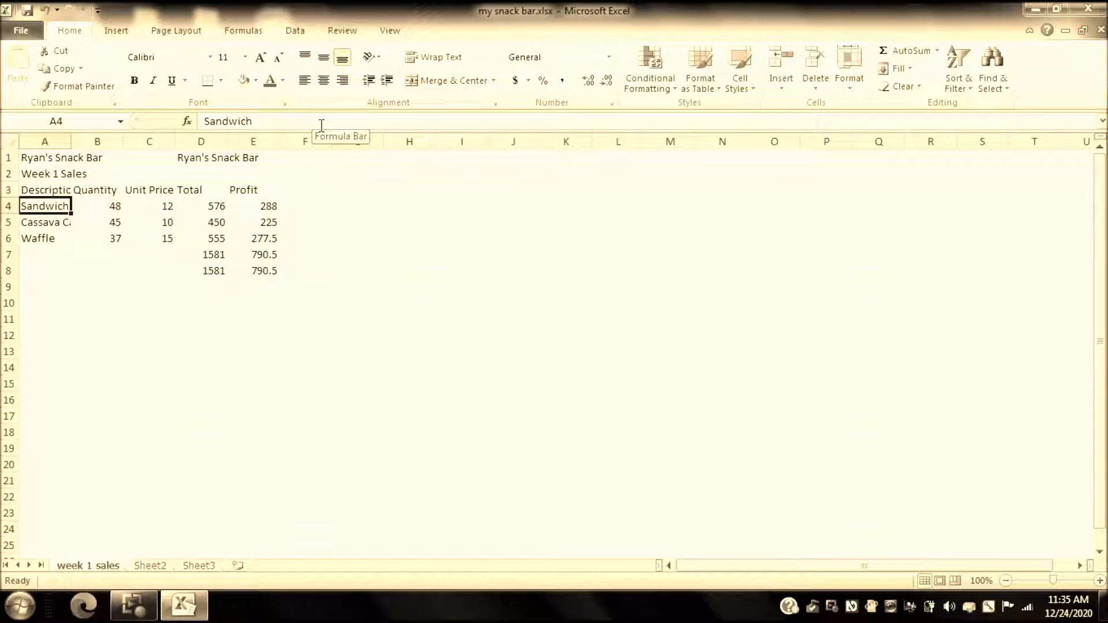
{"action": "key", "text": "Down"}
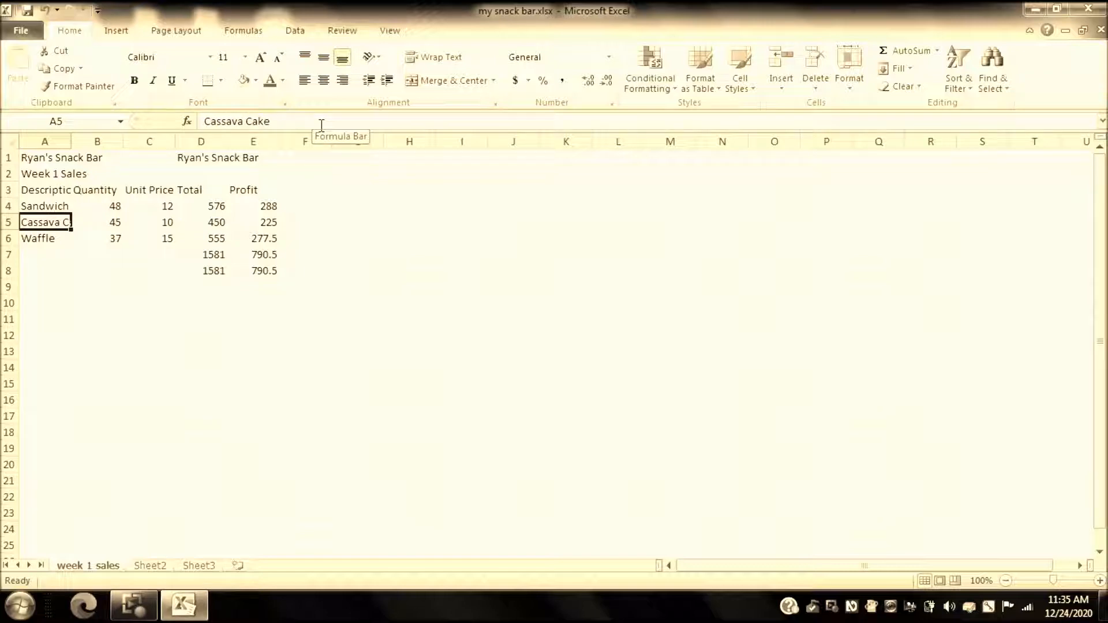
{"action": "key", "text": "Down"}
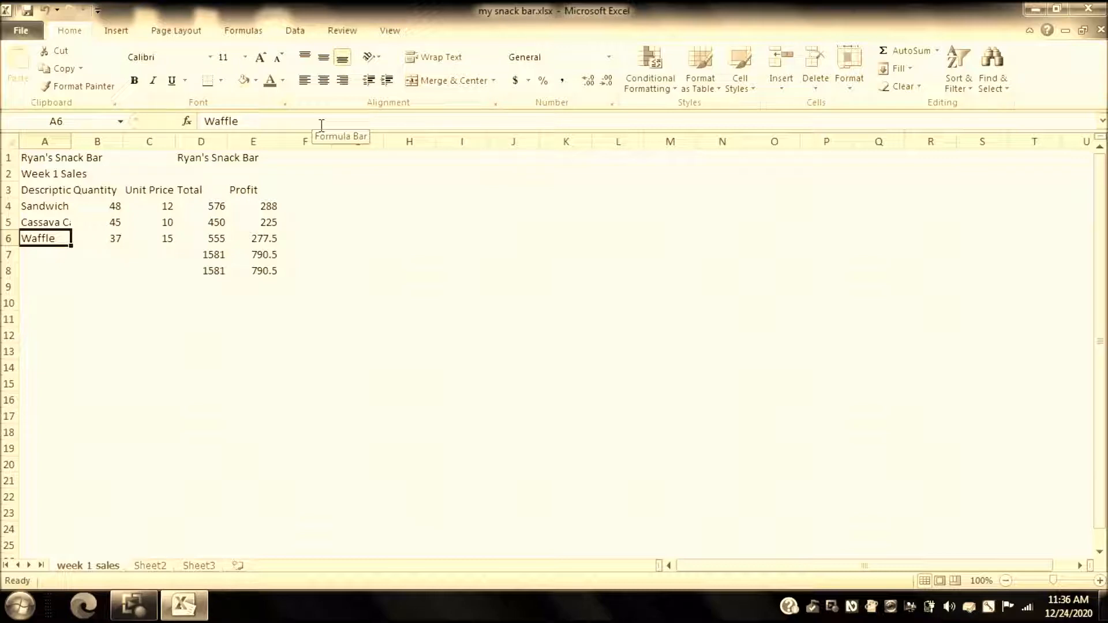
{"action": "key", "text": "Right"}
{"action": "key", "text": "Right"}
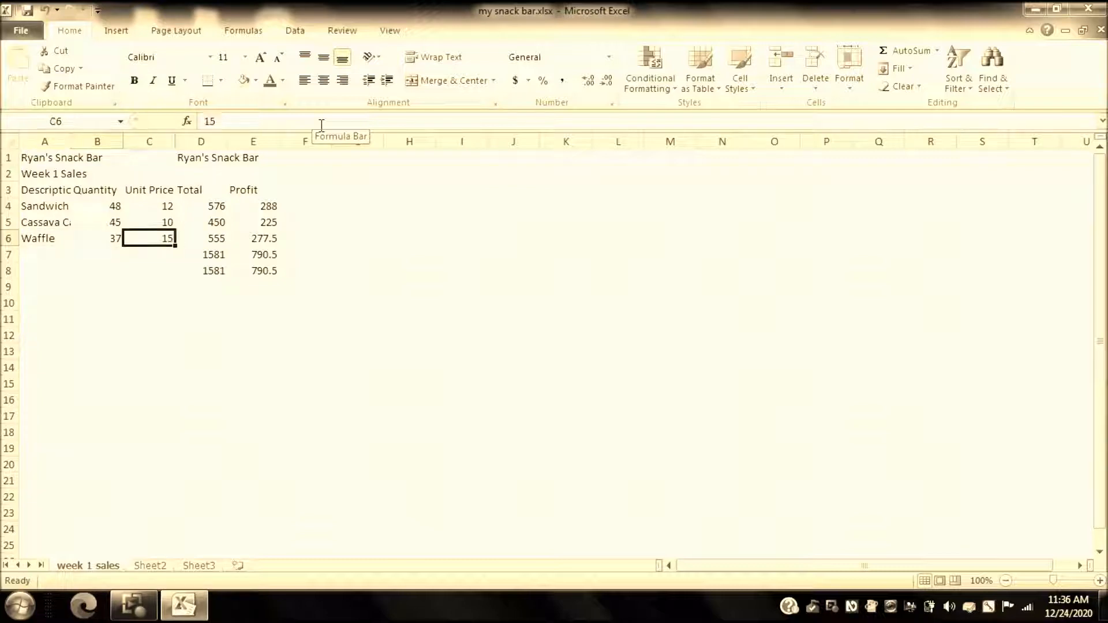
{"action": "key", "text": "Right"}
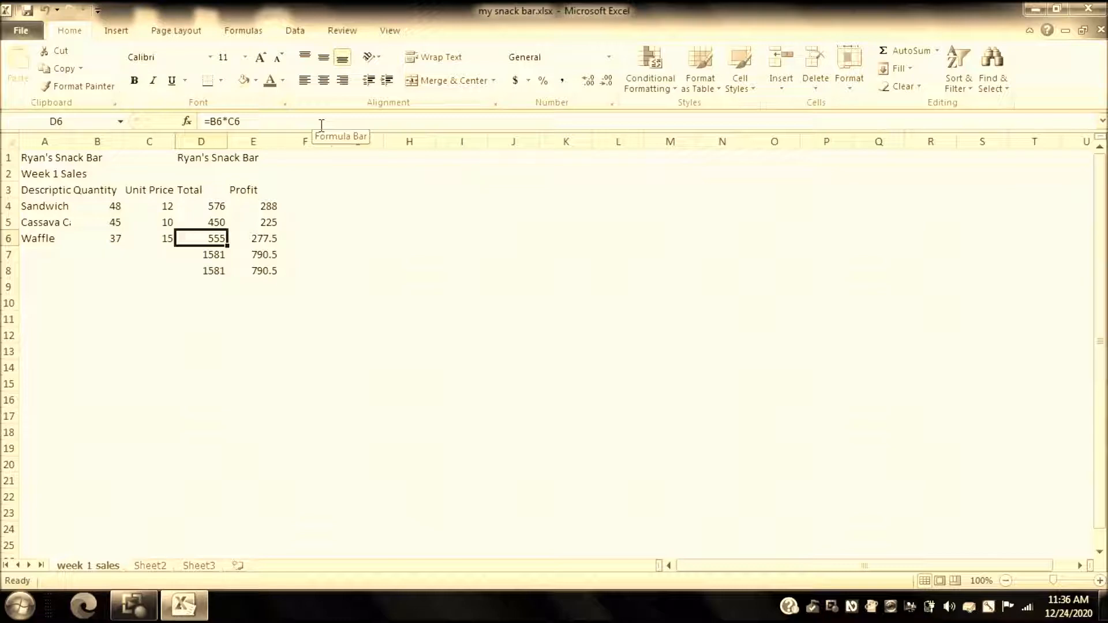
{"action": "key", "text": "Up"}
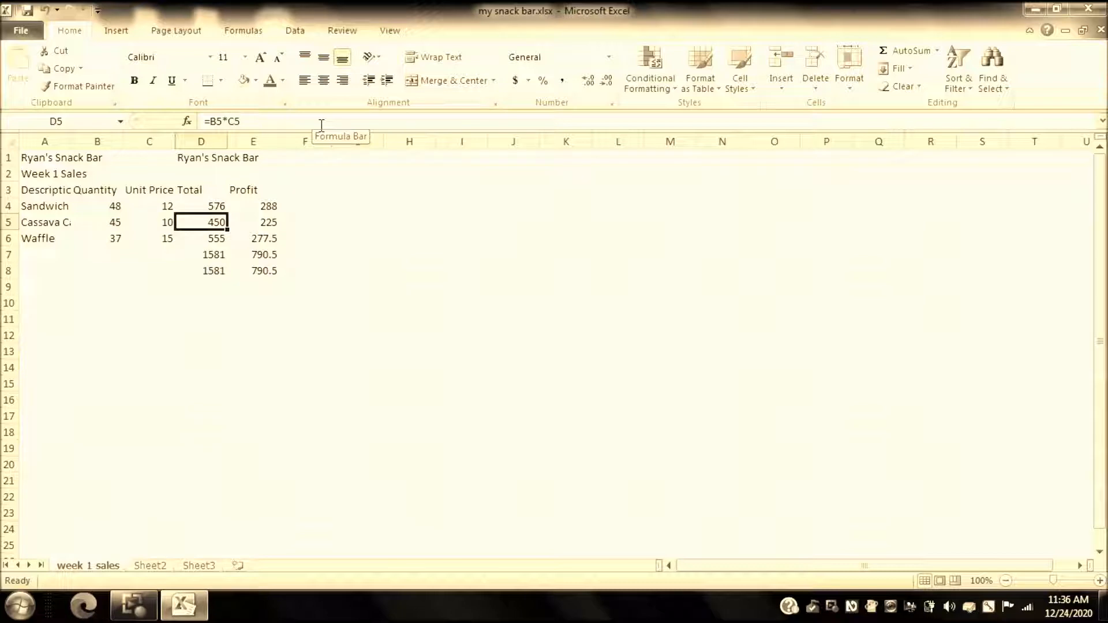
{"action": "key", "text": "Up"}
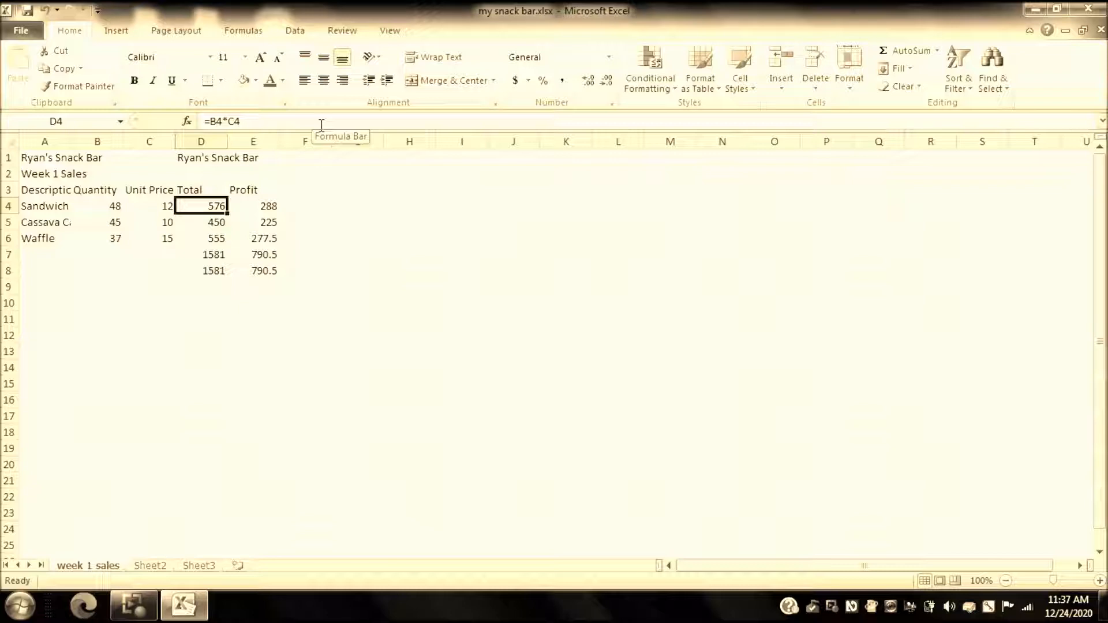
Inspect the Sandwich total formula in D4 character by character in edit mode, keeping it as it is
{"action": "left_click", "coordinate": [322, 126]}
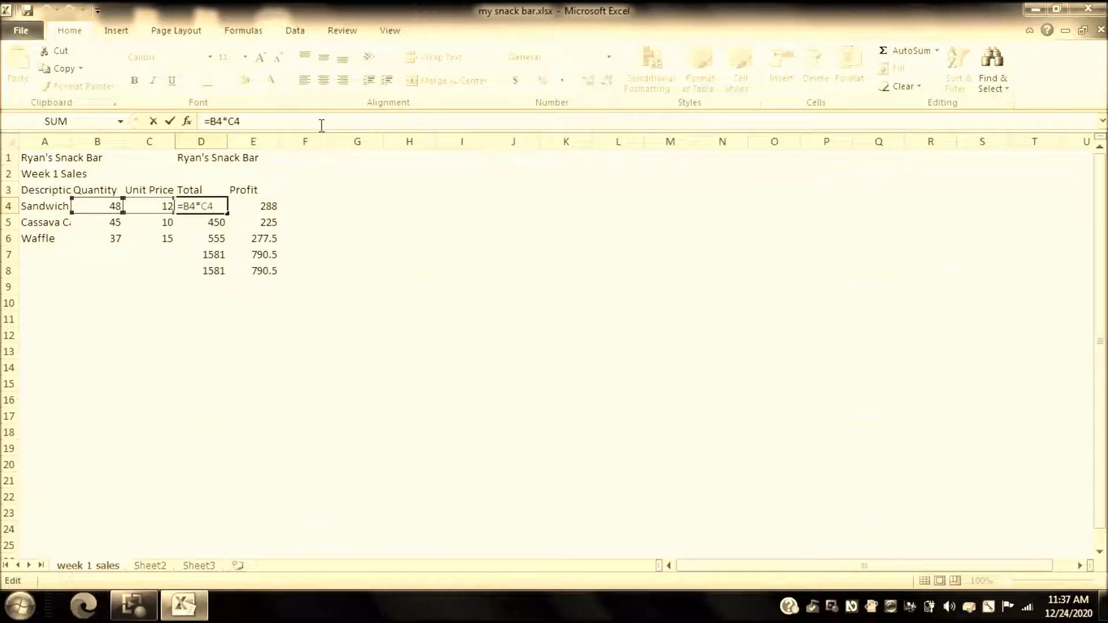
{"action": "key", "text": "Home"}
{"action": "key", "text": "Right"}
{"action": "key", "text": "Right"}
{"action": "key", "text": "Right"}
{"action": "key", "text": "Right"}
{"action": "key", "text": "ctrl+Return"}
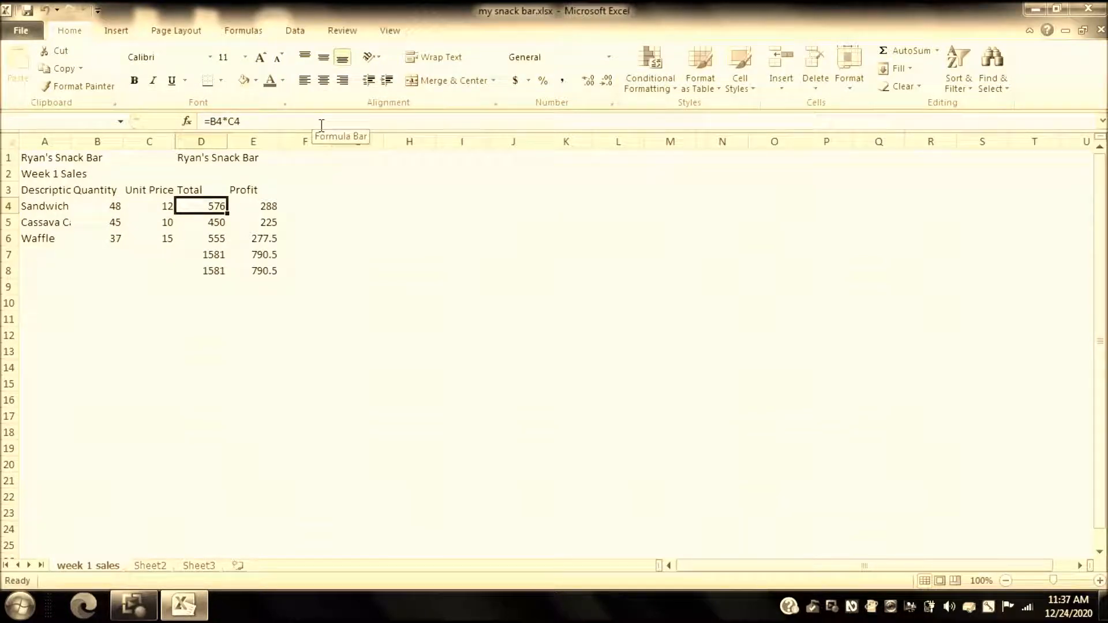
Show formulas in the cells, examine the Total column from D5 to D8, and switch back to showing values
{"action": "key", "text": "Down"}
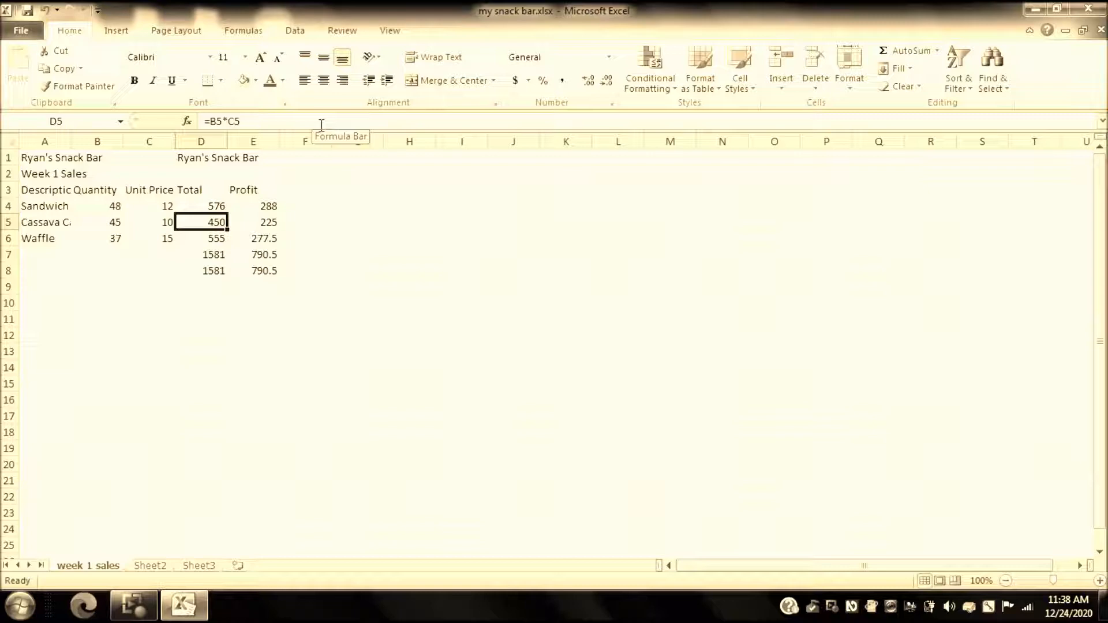
{"action": "key", "text": "ctrl+grave"}
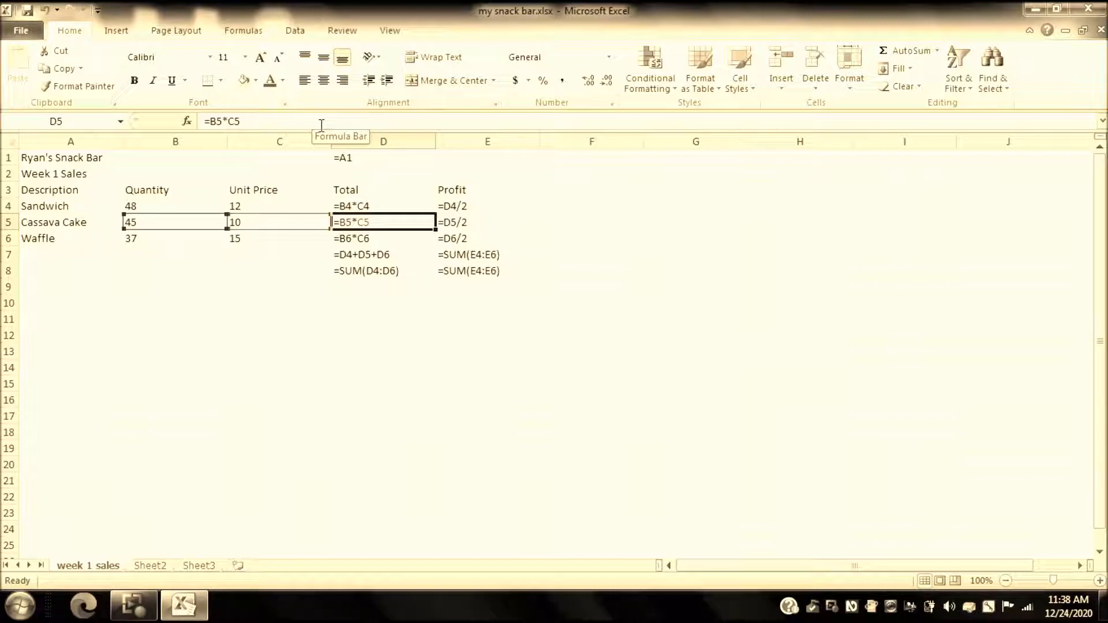
{"action": "key", "text": "Down"}
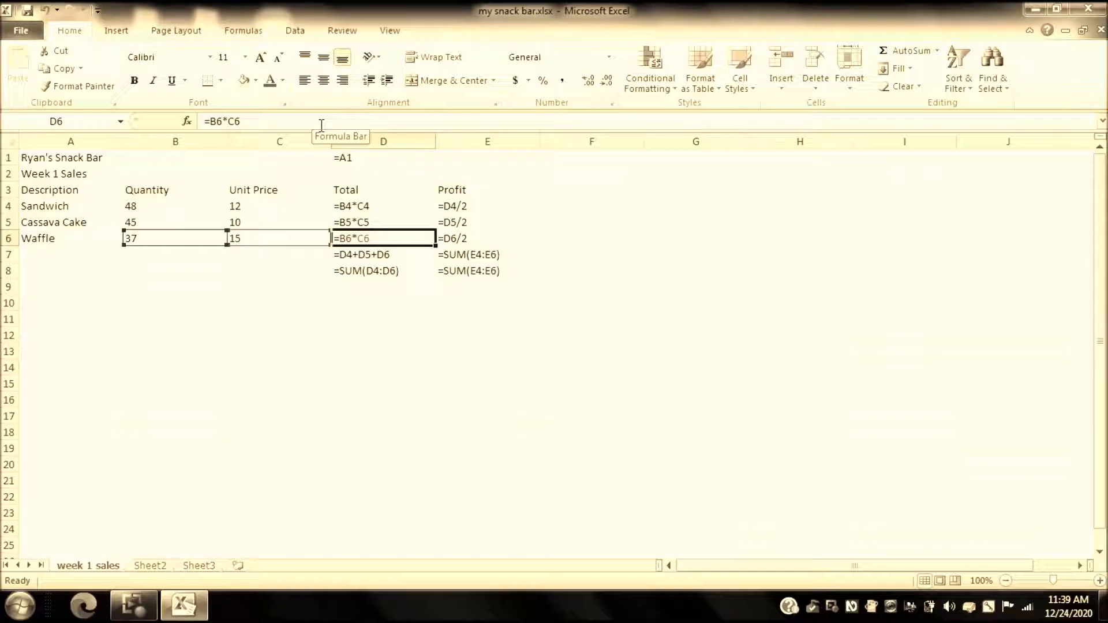
{"action": "key", "text": "Down"}
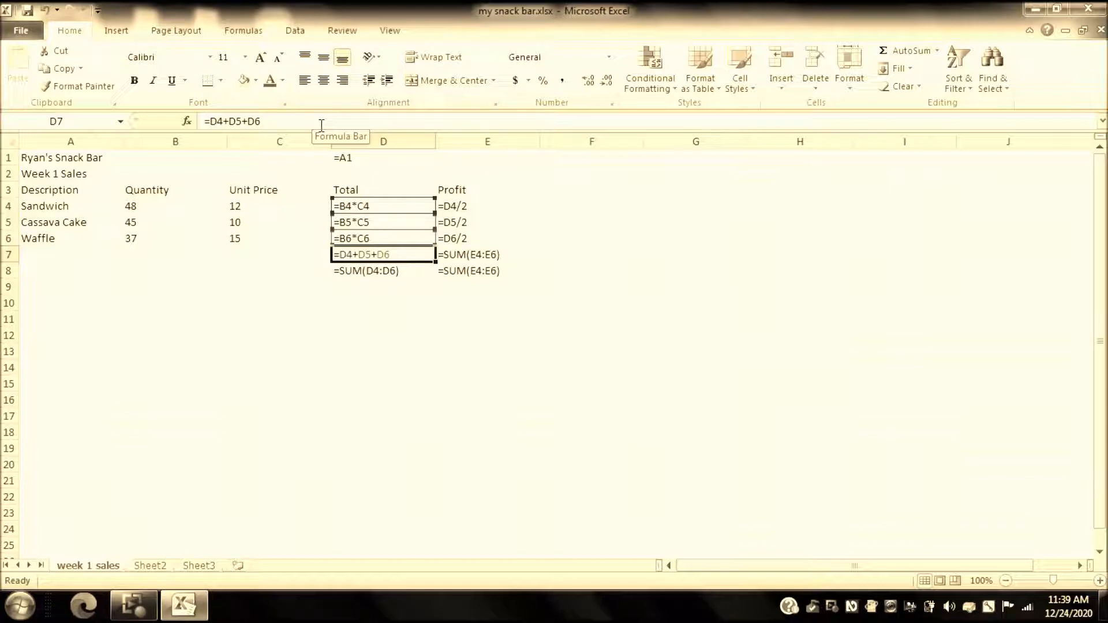
{"action": "key", "text": "Down"}
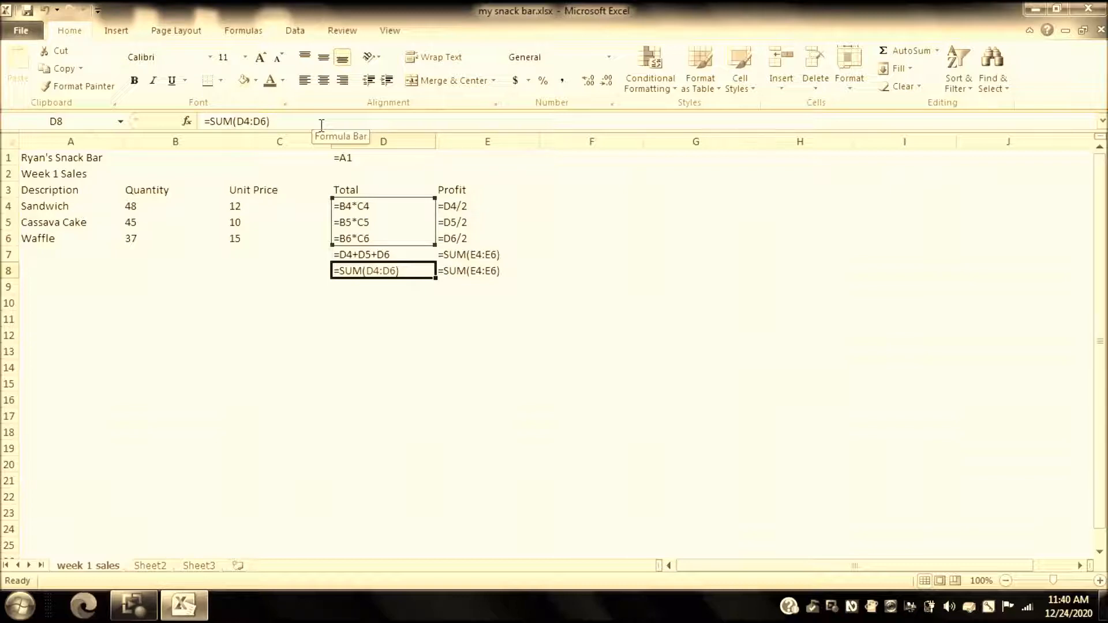
{"action": "key", "text": "ctrl+grave"}
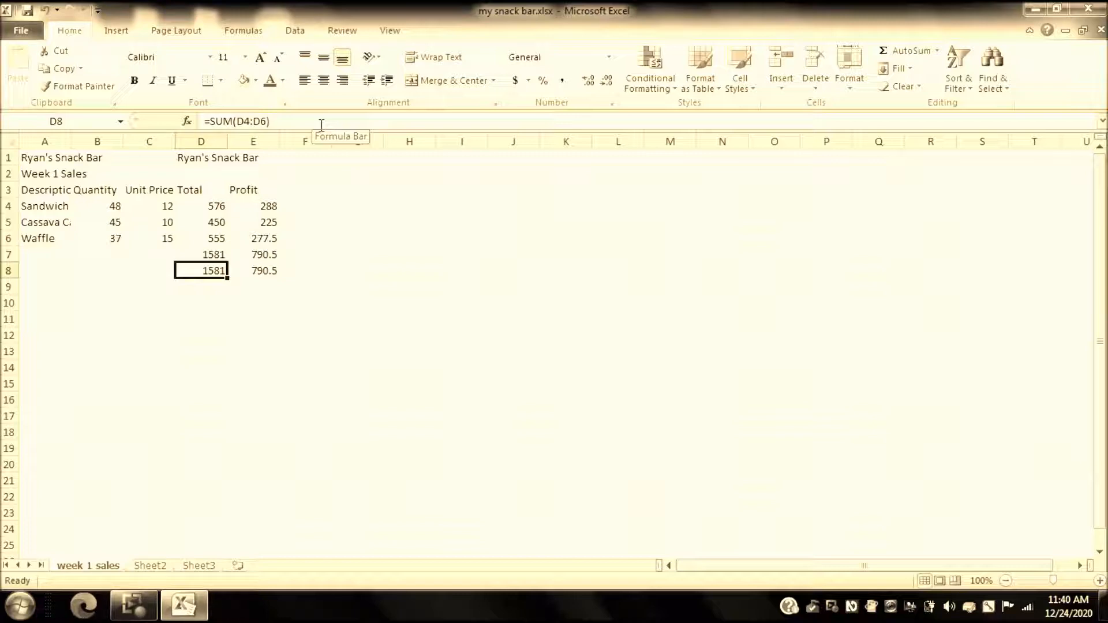
Insert an entire blank row above the Waffle row
{"action": "key", "text": "Up"}
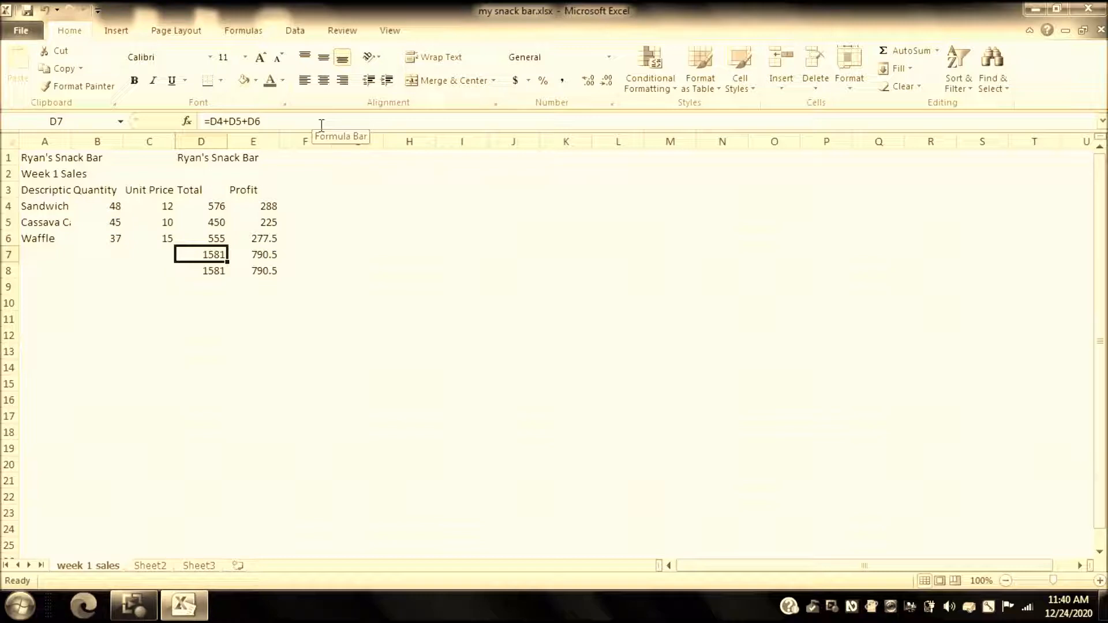
{"action": "key", "text": "Home"}
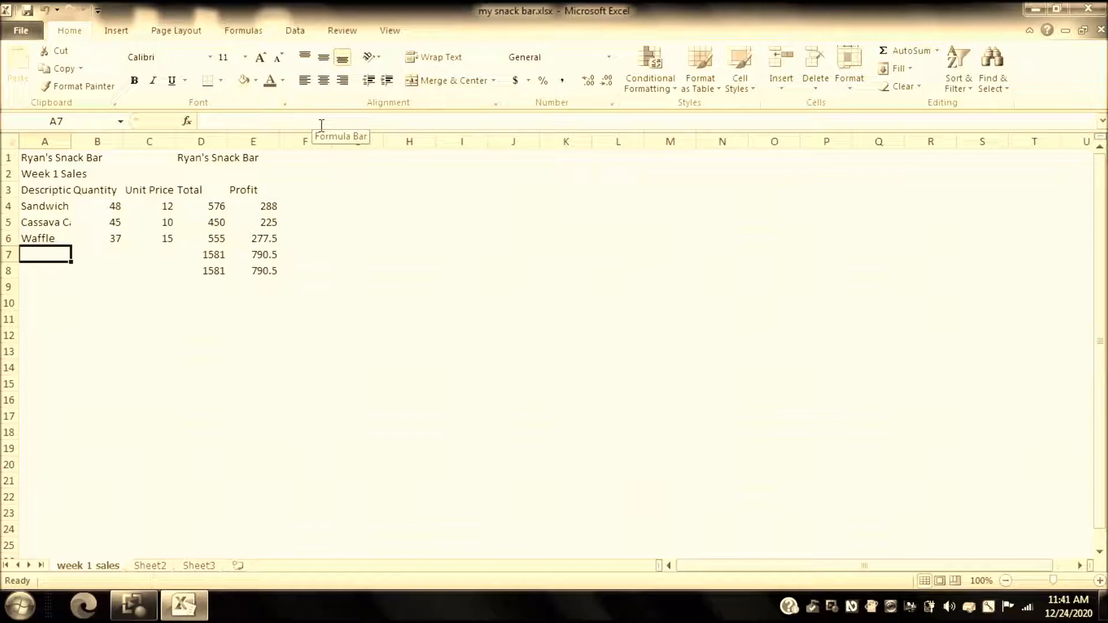
{"action": "key", "text": "Up"}
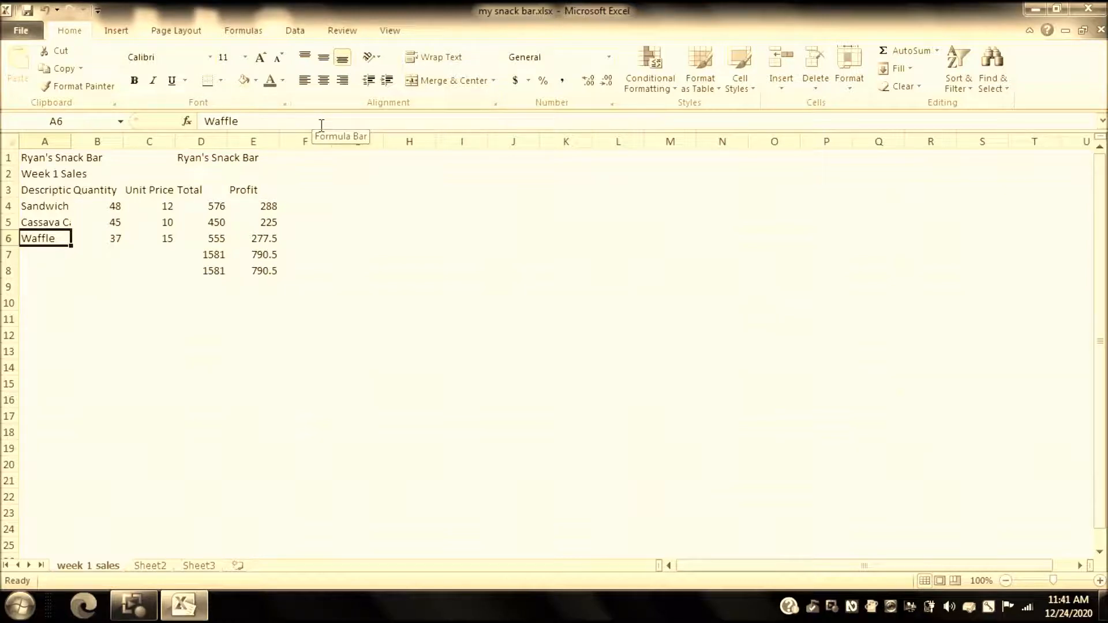
{"action": "key", "text": "shift+F10"}
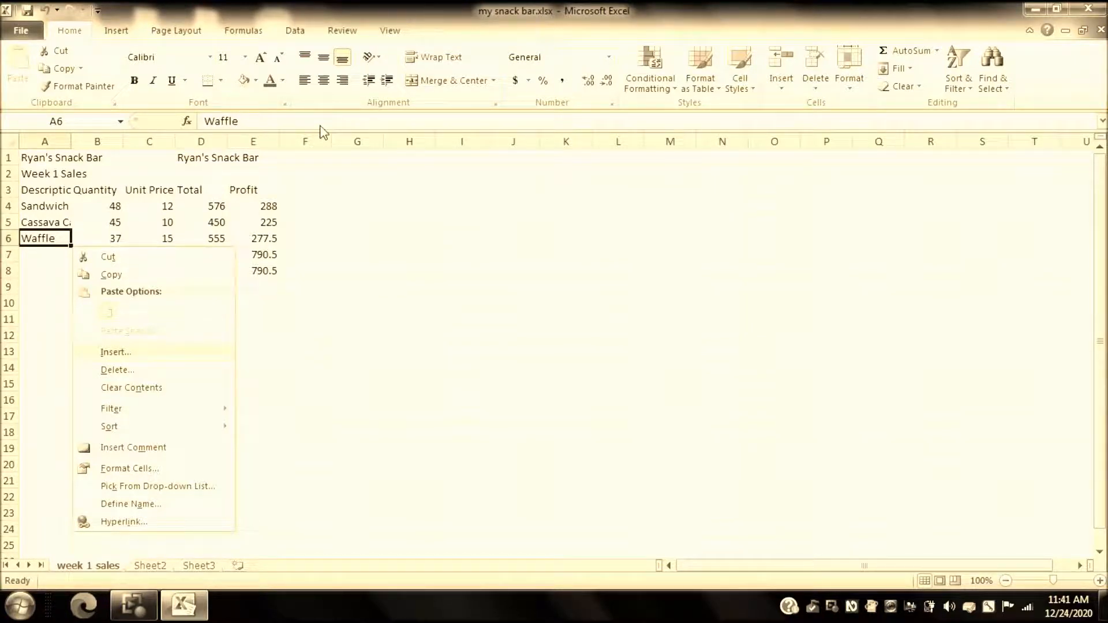
{"action": "key", "text": "Return"}
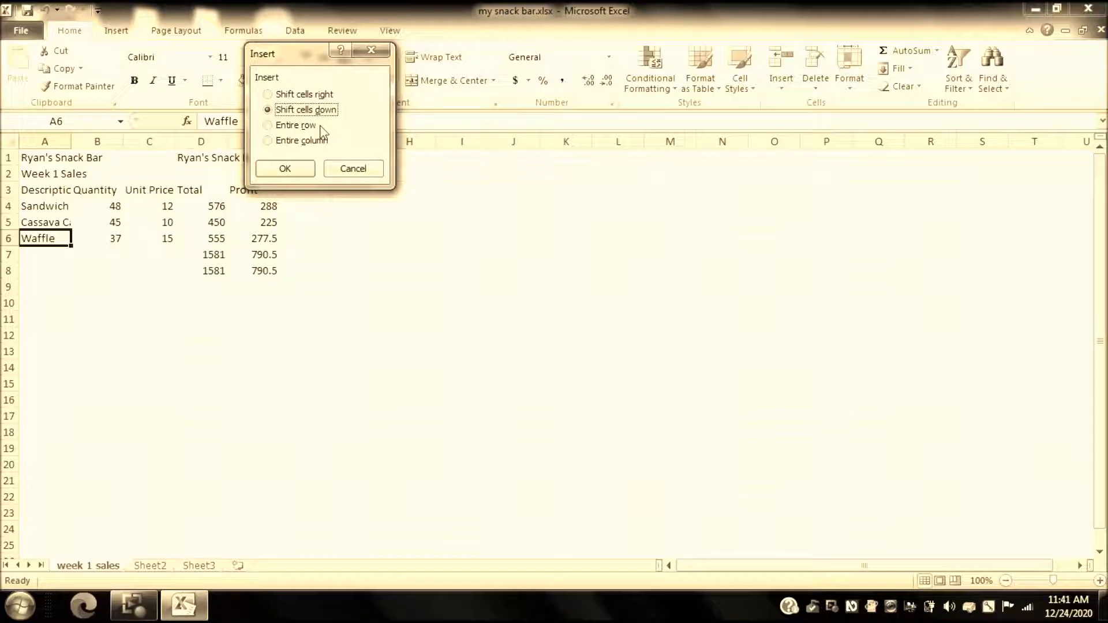
{"action": "left_click", "coordinate": [321, 129]}
{"action": "key", "text": "Up"}
{"action": "left_click", "coordinate": [321, 128]}
{"action": "key", "text": "Down"}
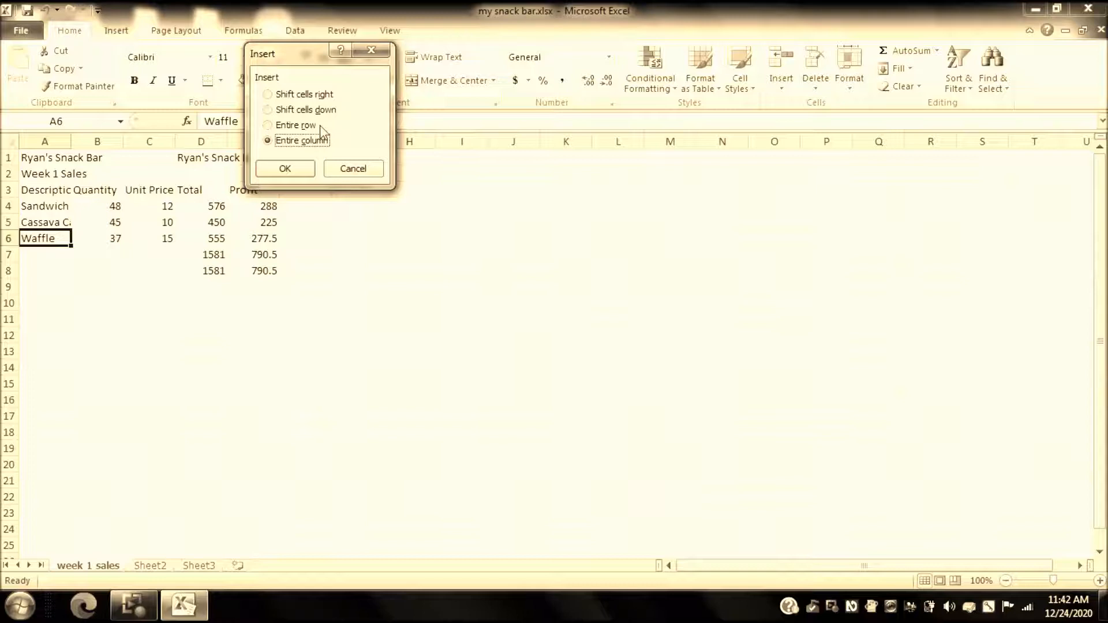
{"action": "key", "text": "Down"}
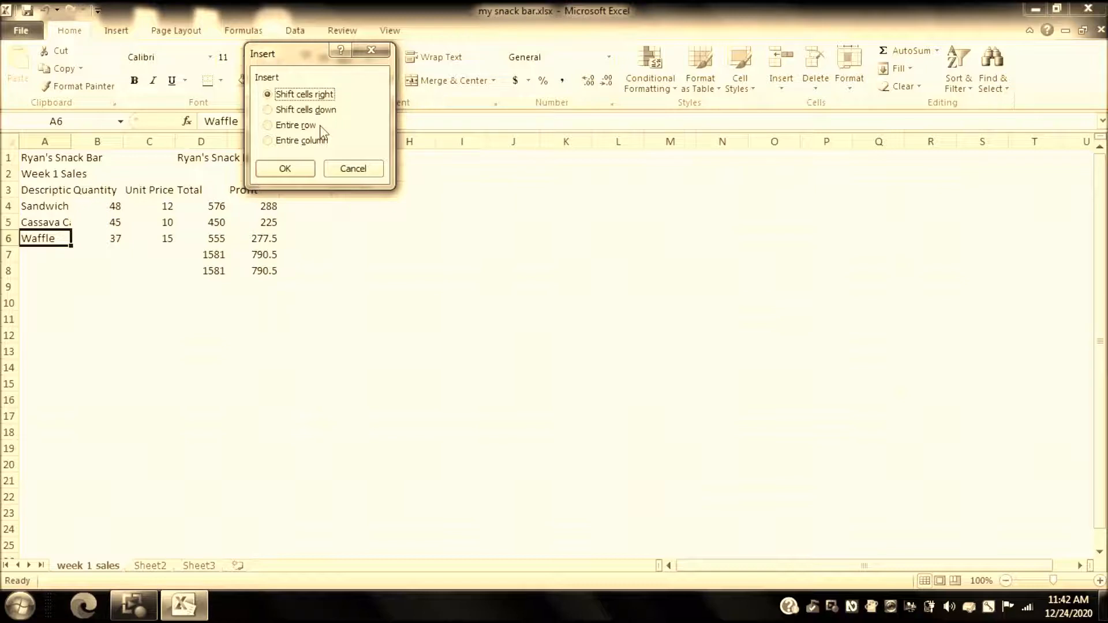
{"action": "key", "text": "Down"}
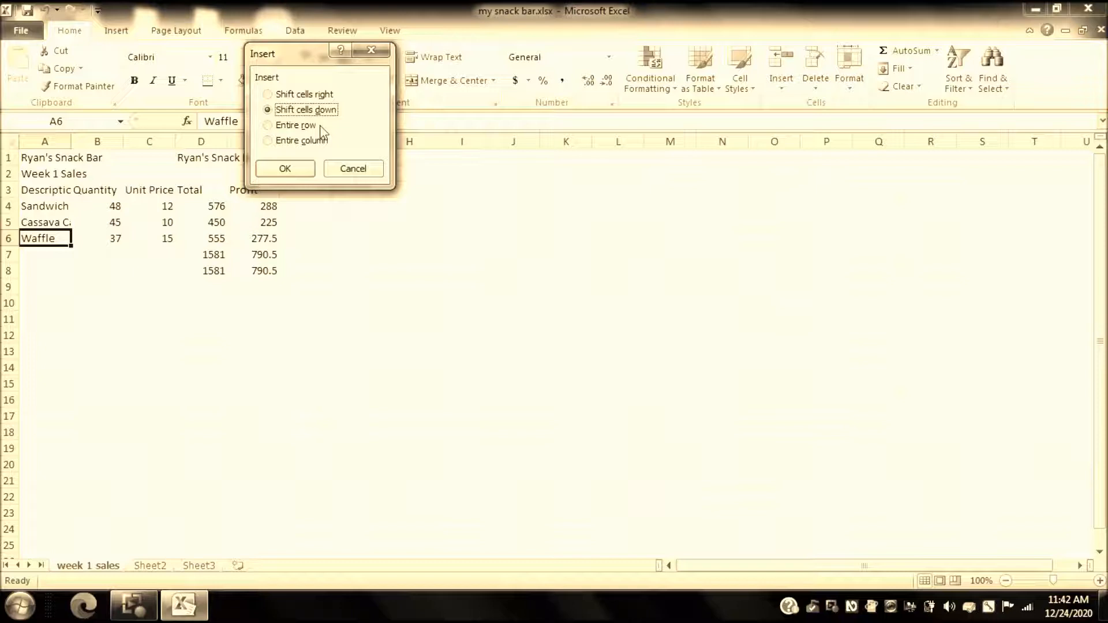
{"action": "left_click", "coordinate": [312, 126]}
{"action": "key", "text": "Return"}
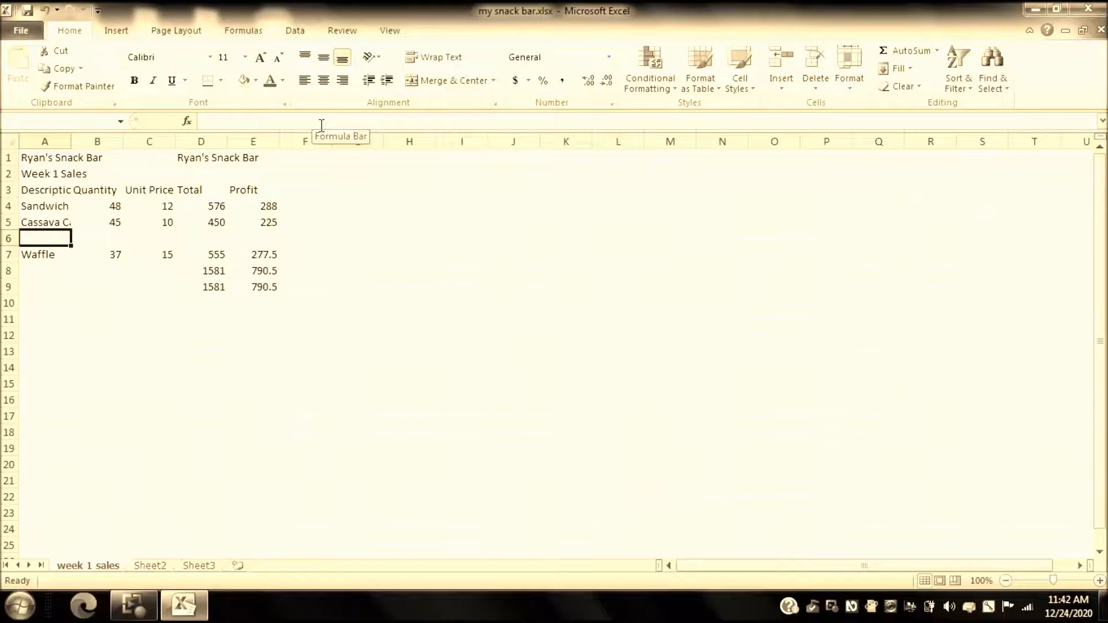
Enter Donut as the item description in cell A6 of the blank row above Waffle
{"action": "key", "text": "Down"}
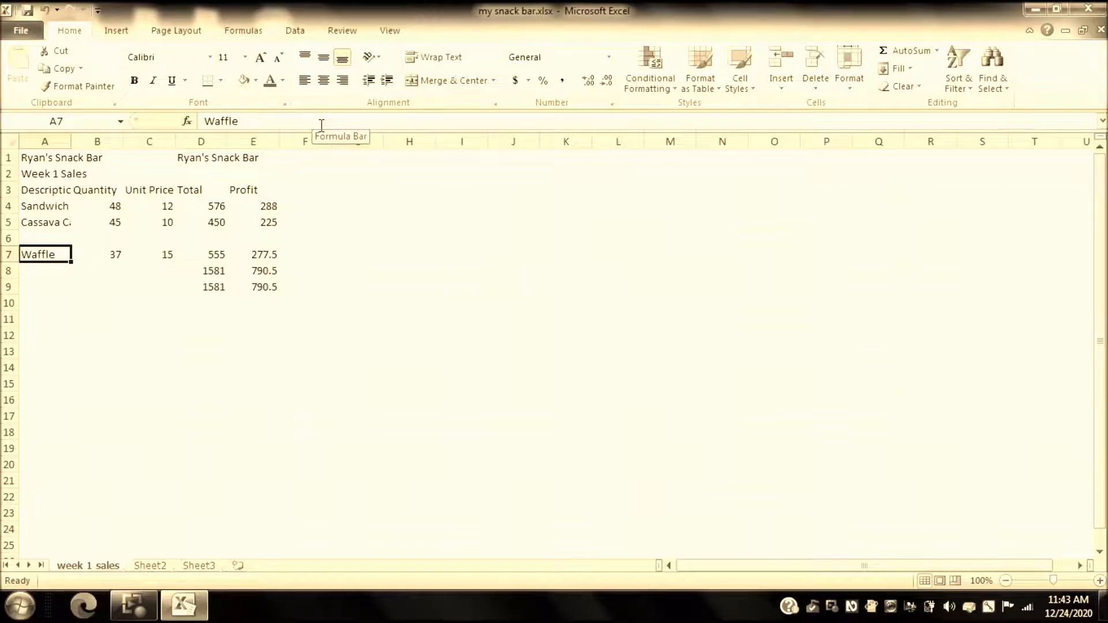
{"action": "key", "text": "Up"}
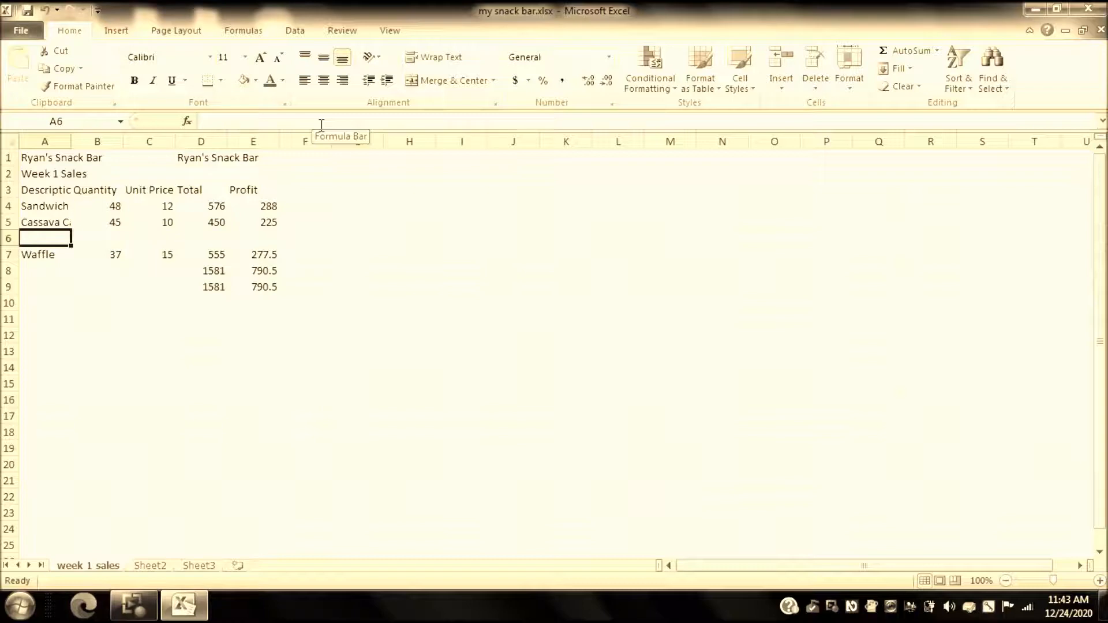
{"action": "type", "text": "Donut"}
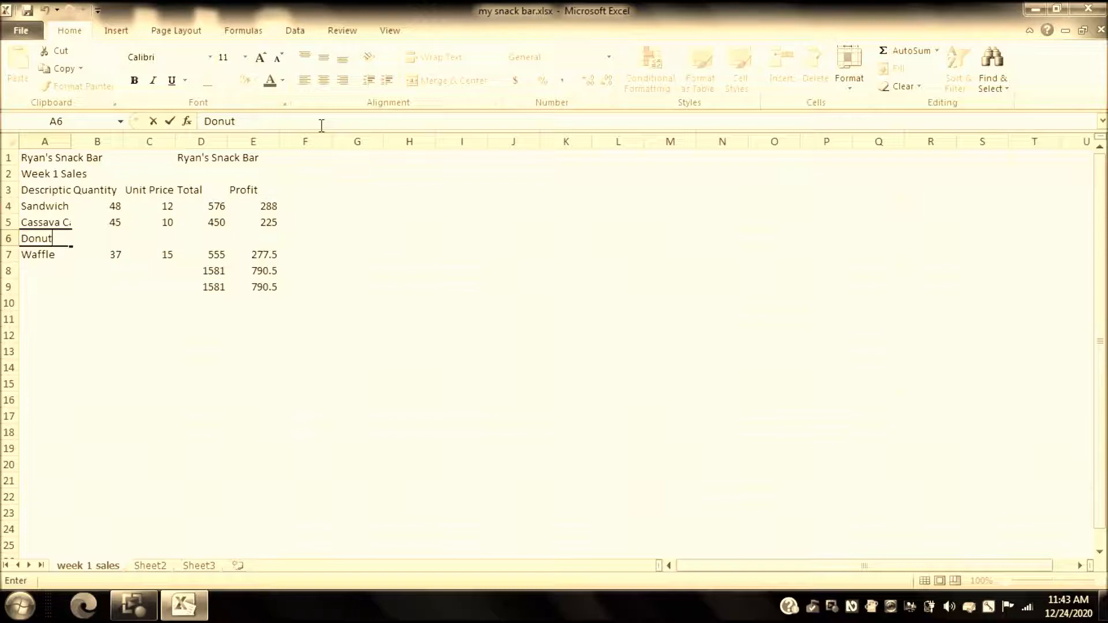
{"action": "key", "text": "Tab"}
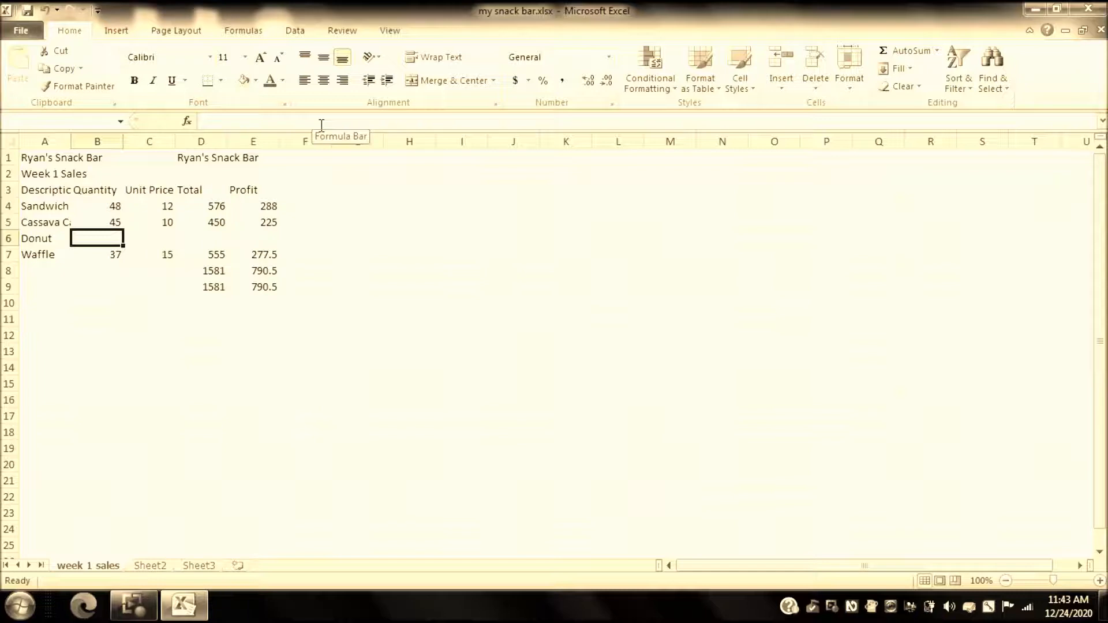
Enter a quantity of 53 and a unit price of 15 in the Donut row
{"action": "type", "text": "5"}
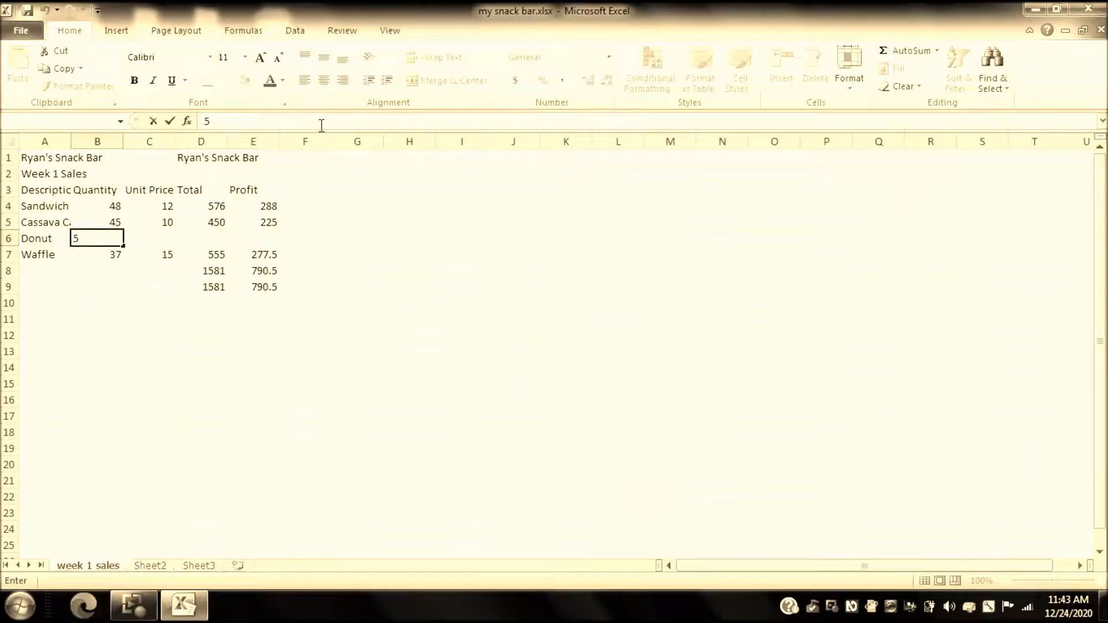
{"action": "type", "text": "3"}
{"action": "key", "text": "Tab"}
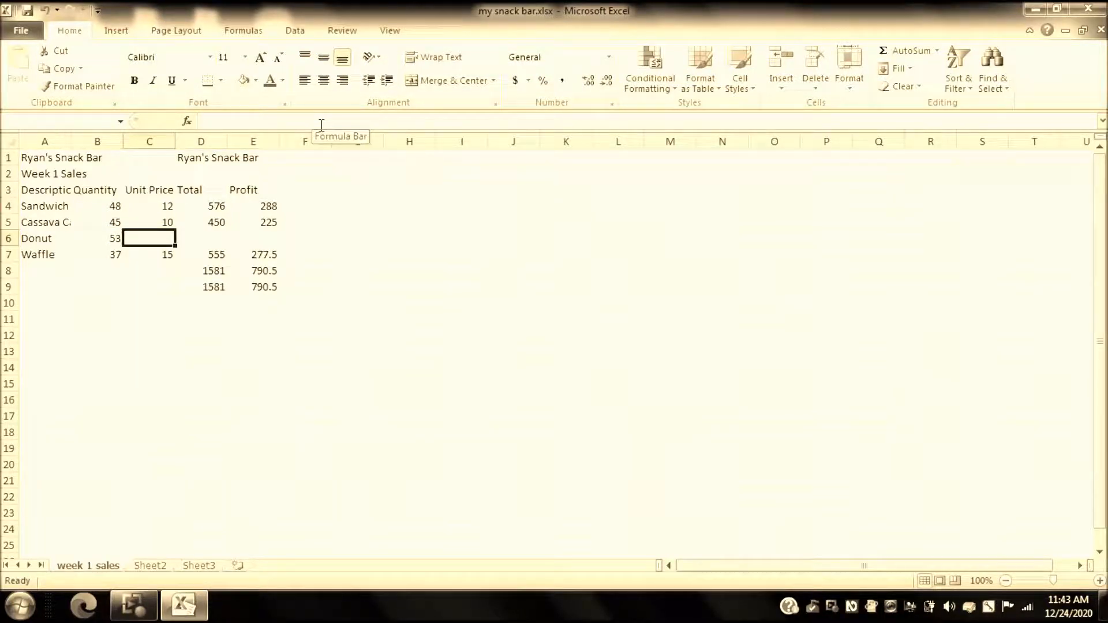
{"action": "type", "text": "15"}
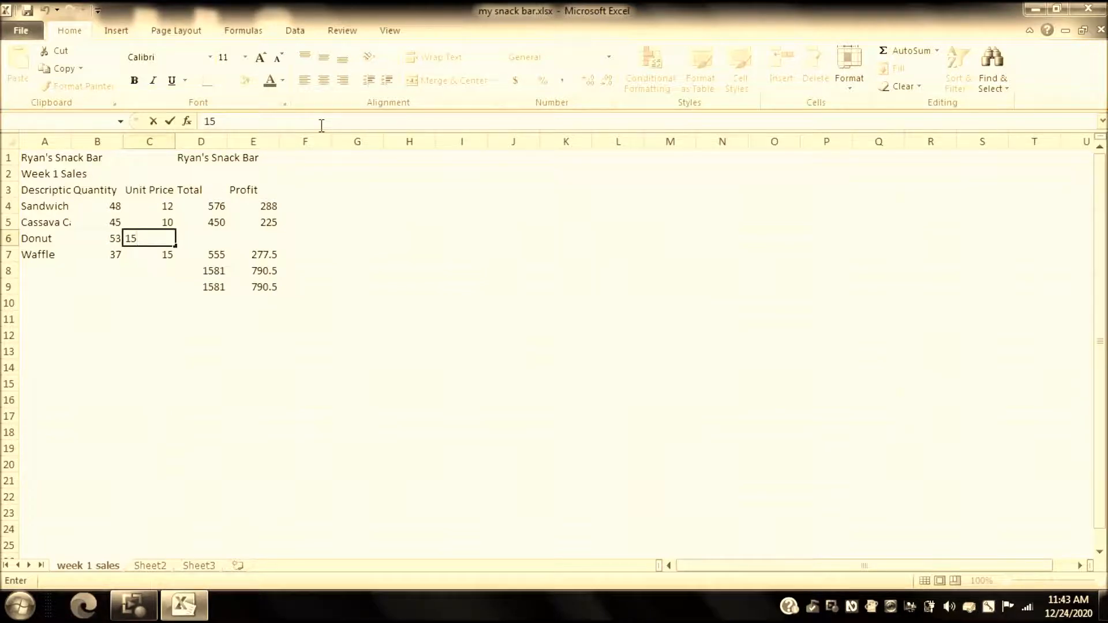
{"action": "key", "text": "Tab"}
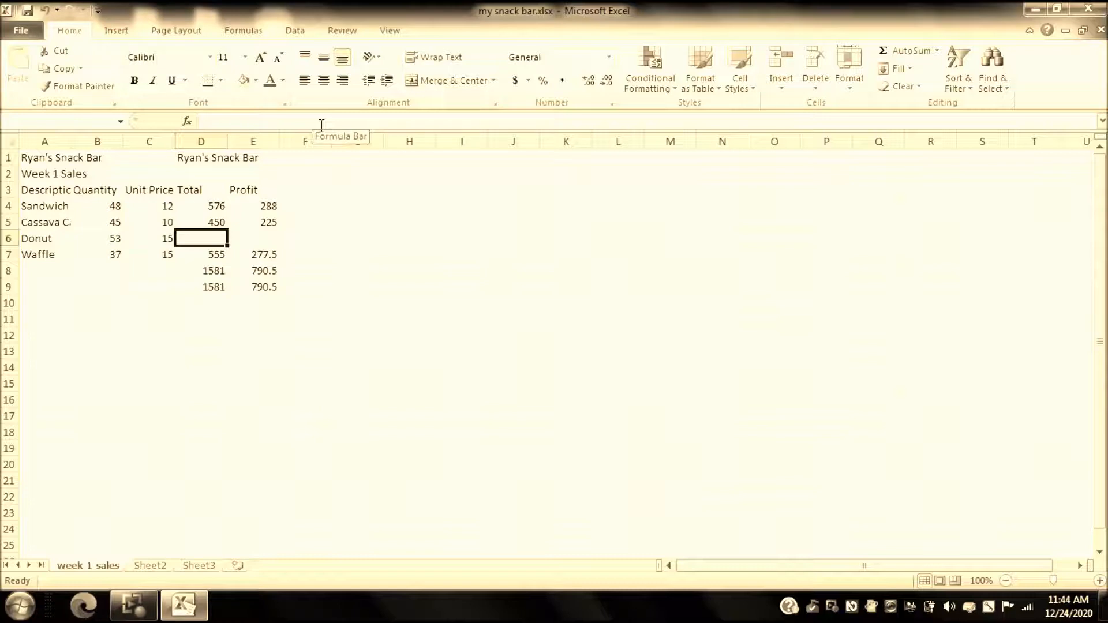
Copy the Cassava Cake total formula from D5 into the Donut row's Total cell D6
{"action": "key", "text": "Up"}
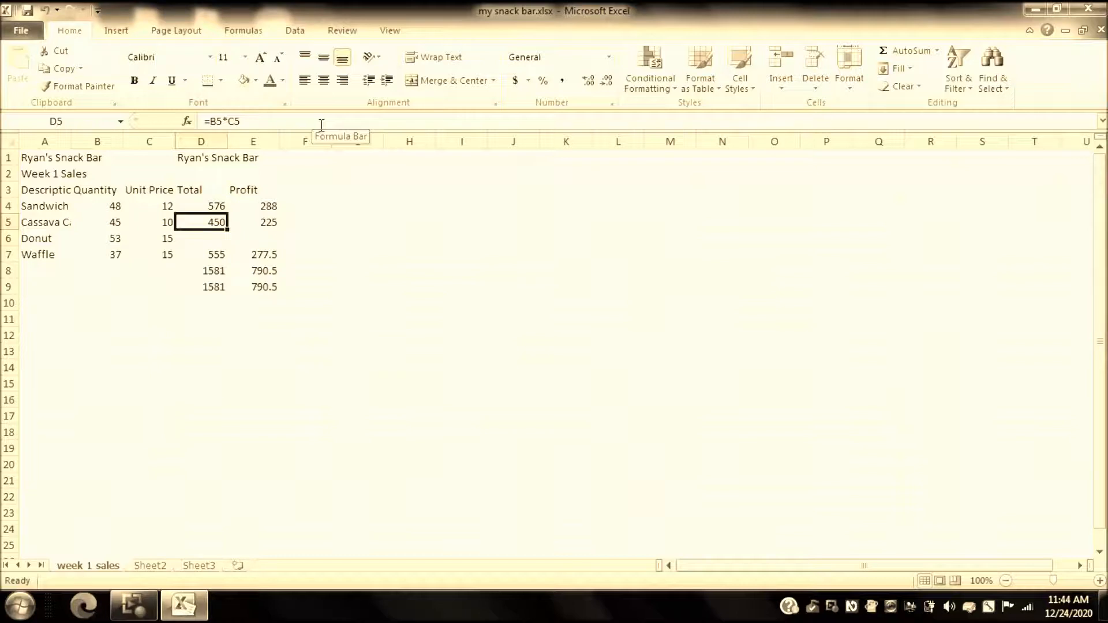
{"action": "left_click", "coordinate": [321, 125]}
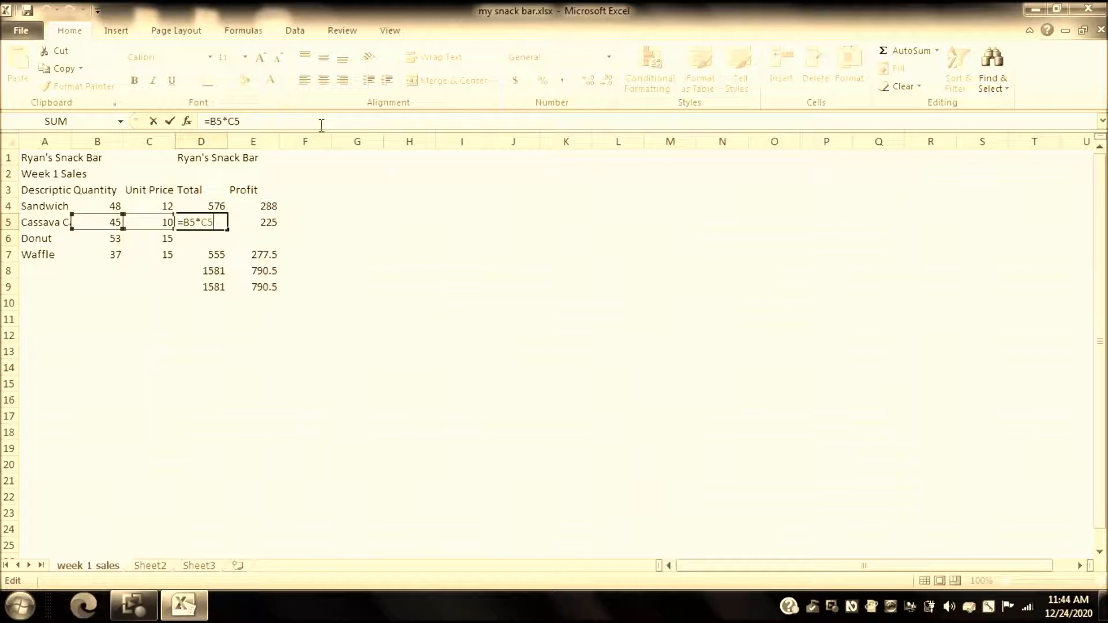
{"action": "key", "text": "ctrl+Return"}
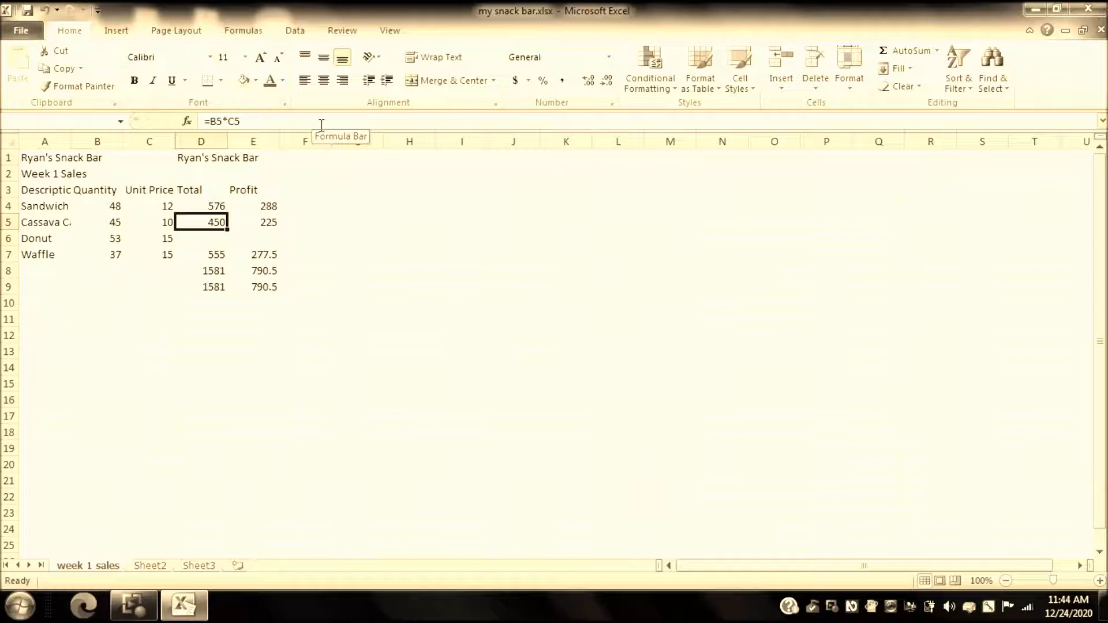
{"action": "key", "text": "ctrl+c"}
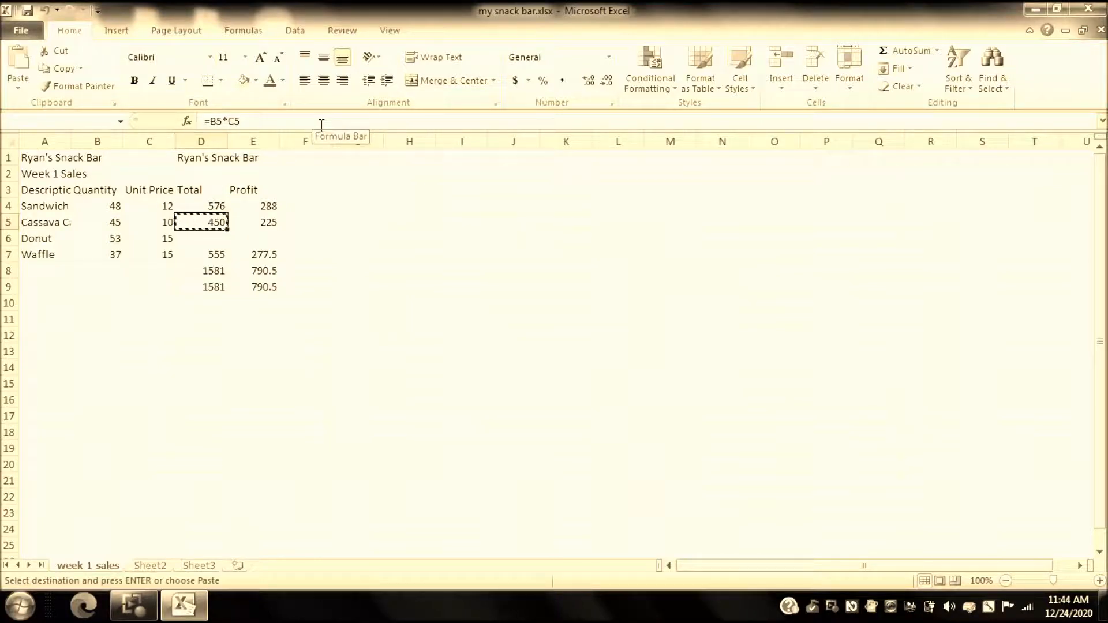
{"action": "key", "text": "Down"}
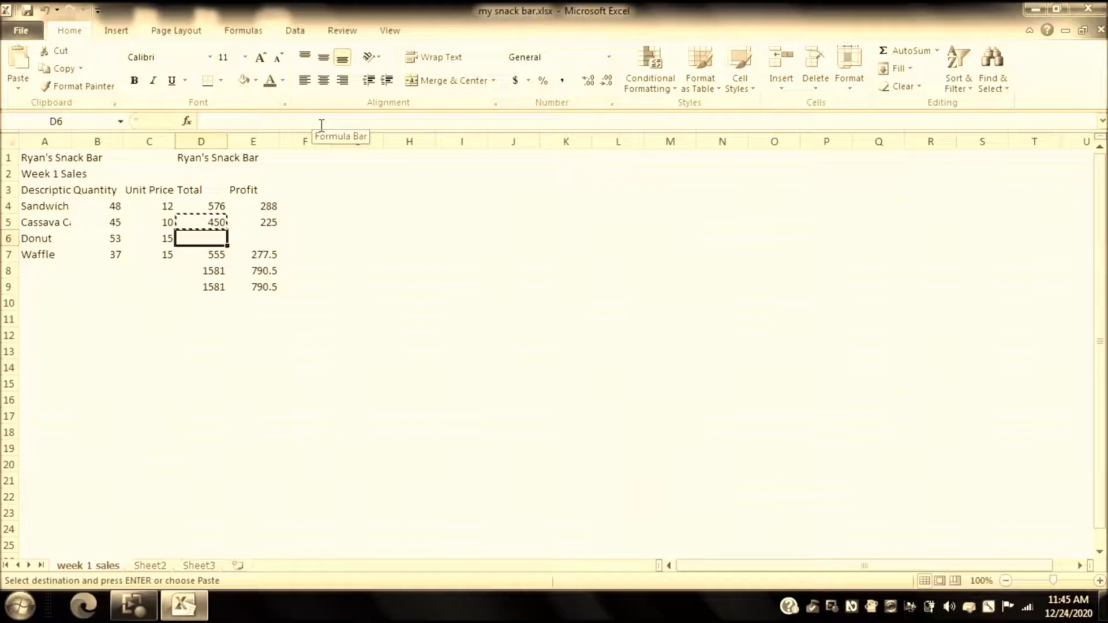
{"action": "key", "text": "ctrl+v"}
Inspect the pasted Donut total formula in D6 character by character in edit mode, keeping it as it is
{"action": "key", "text": "F2"}
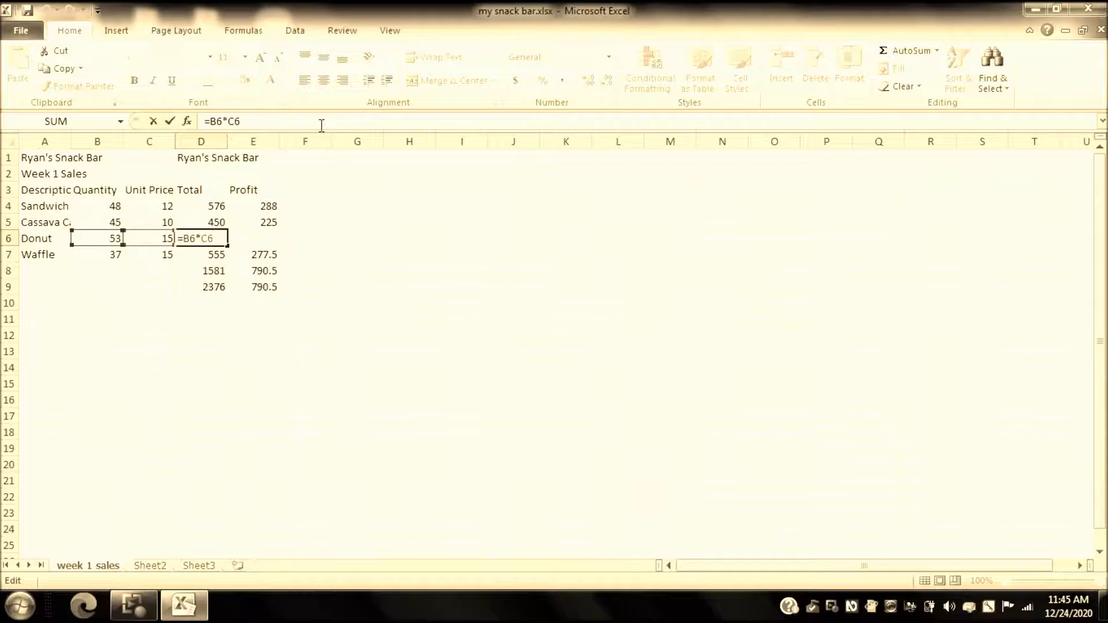
{"action": "key", "text": "Right"}
{"action": "key", "text": "Right"}
{"action": "key", "text": "Right"}
{"action": "key", "text": "Right"}
{"action": "key", "text": "Right"}
{"action": "key", "text": "ctrl+Return"}
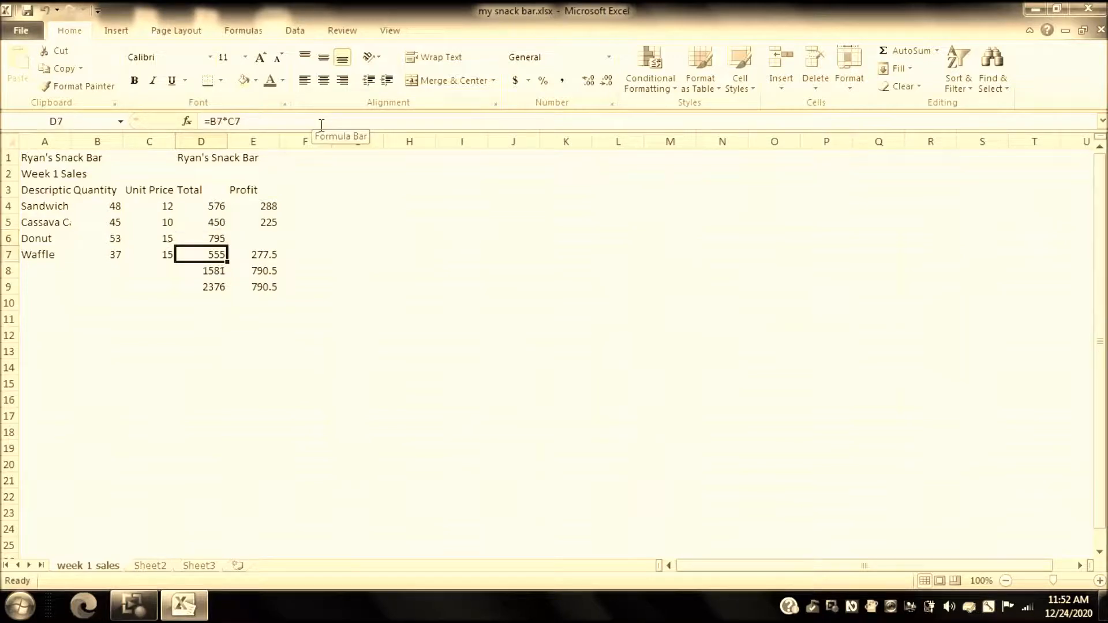
Compare the two grand total formulas in D8 and D9 below the Waffle row
{"action": "key", "text": "Down"}
{"action": "key", "text": "Up"}
{"action": "key", "text": "Down"}
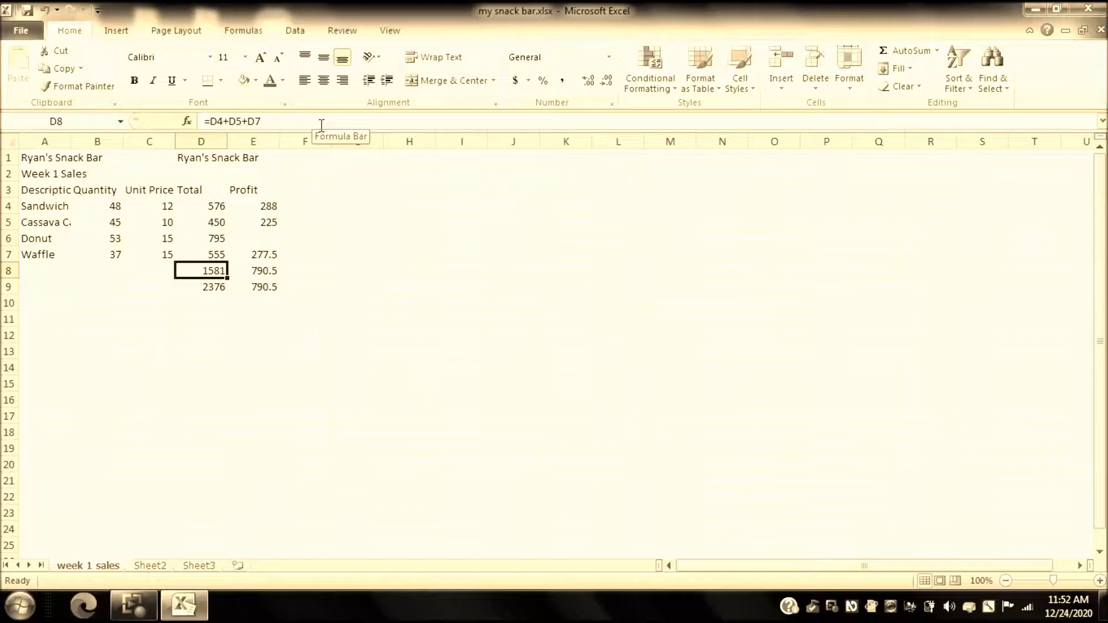
{"action": "key", "text": "Down"}
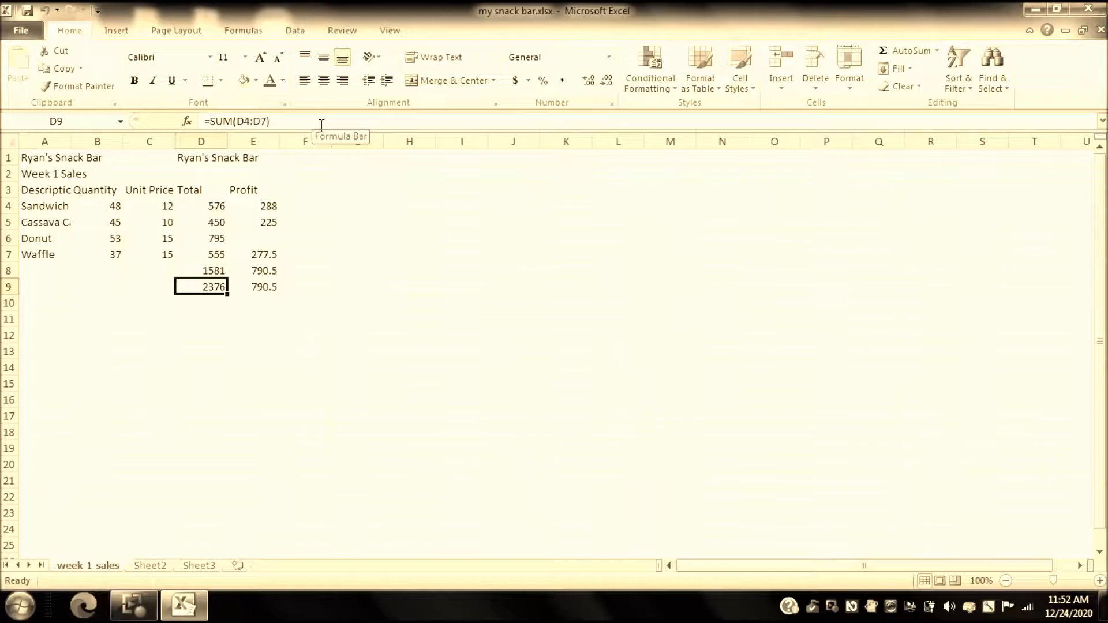
{"action": "key", "text": "Up"}
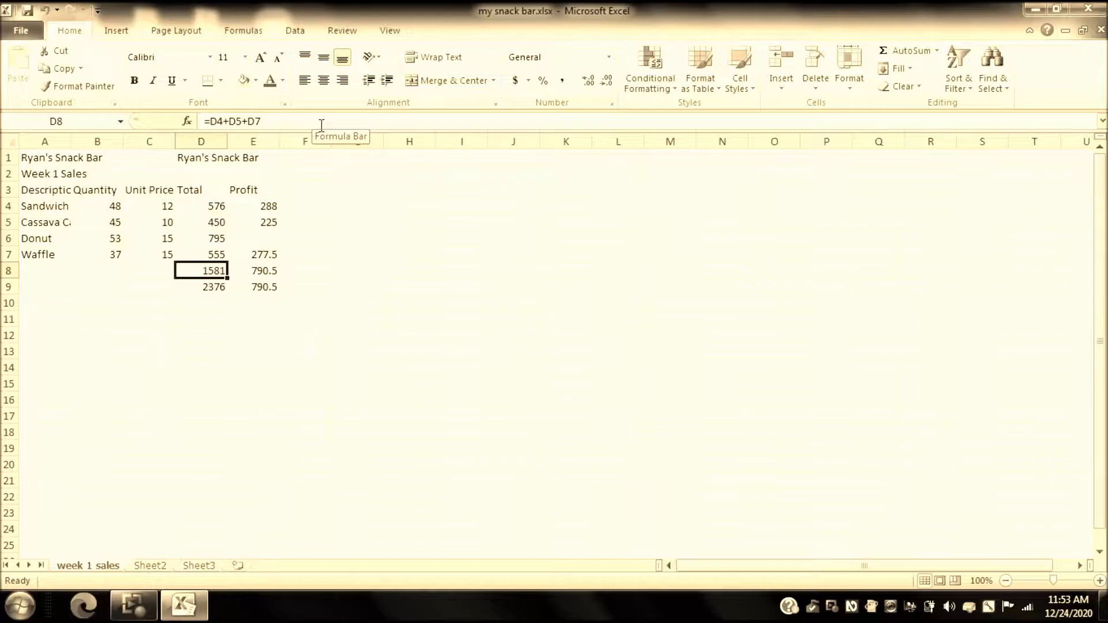
{"action": "key", "text": "Down"}
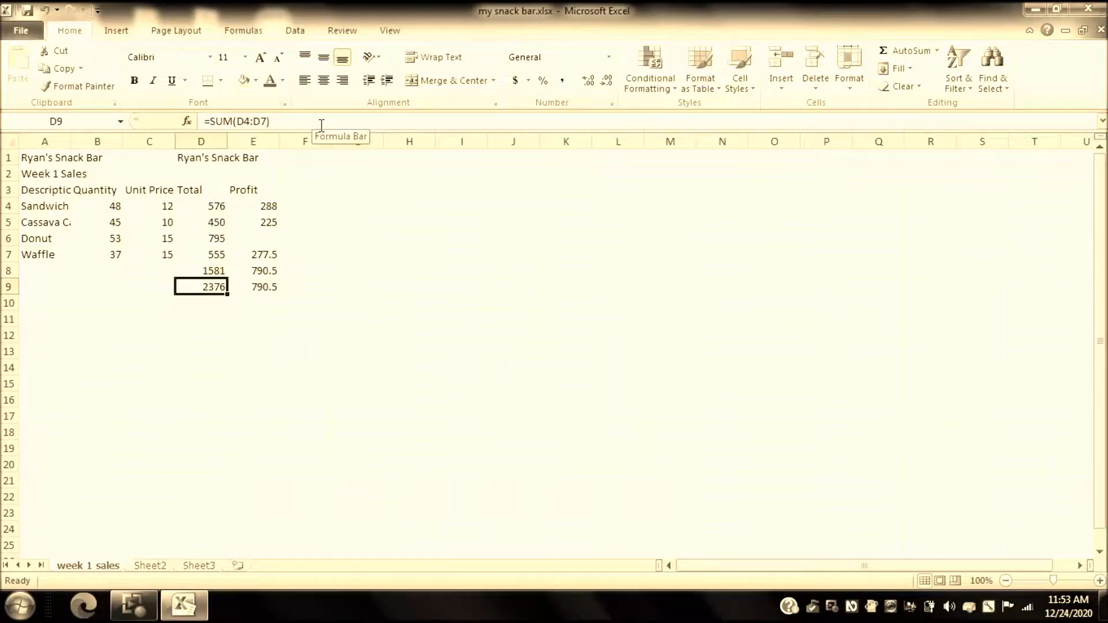
Read through the SUM formula in D9 from its start in edit mode, keeping it as it is
{"action": "key", "text": "F2"}
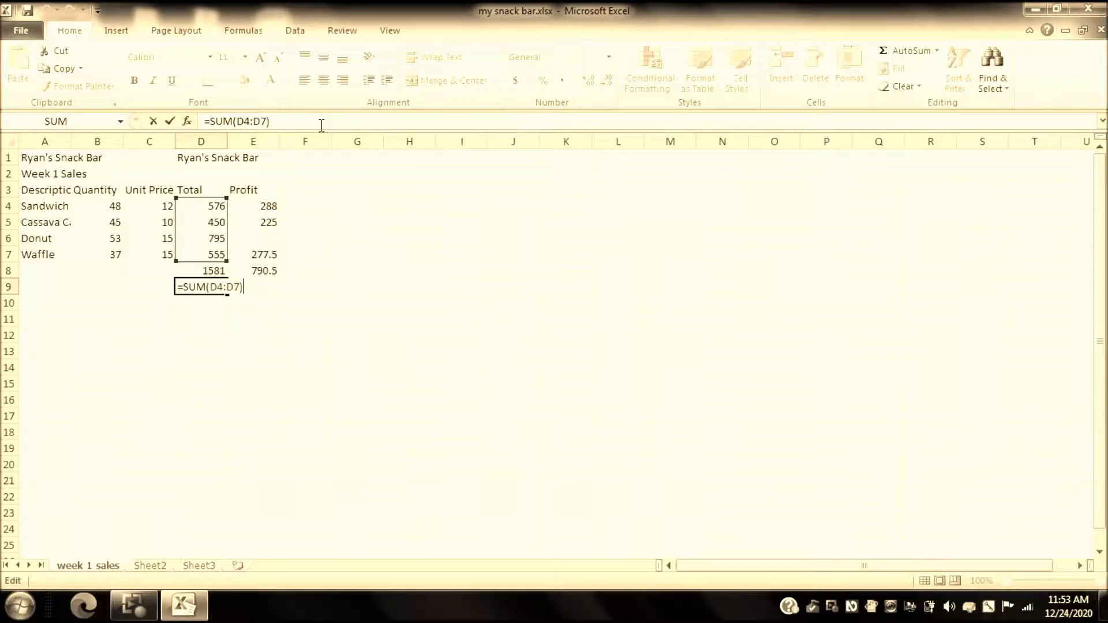
{"action": "key", "text": "Home"}
{"action": "key", "text": "Right"}
{"action": "key", "text": "Right"}
{"action": "key", "text": "Right"}
{"action": "key", "text": "Right"}
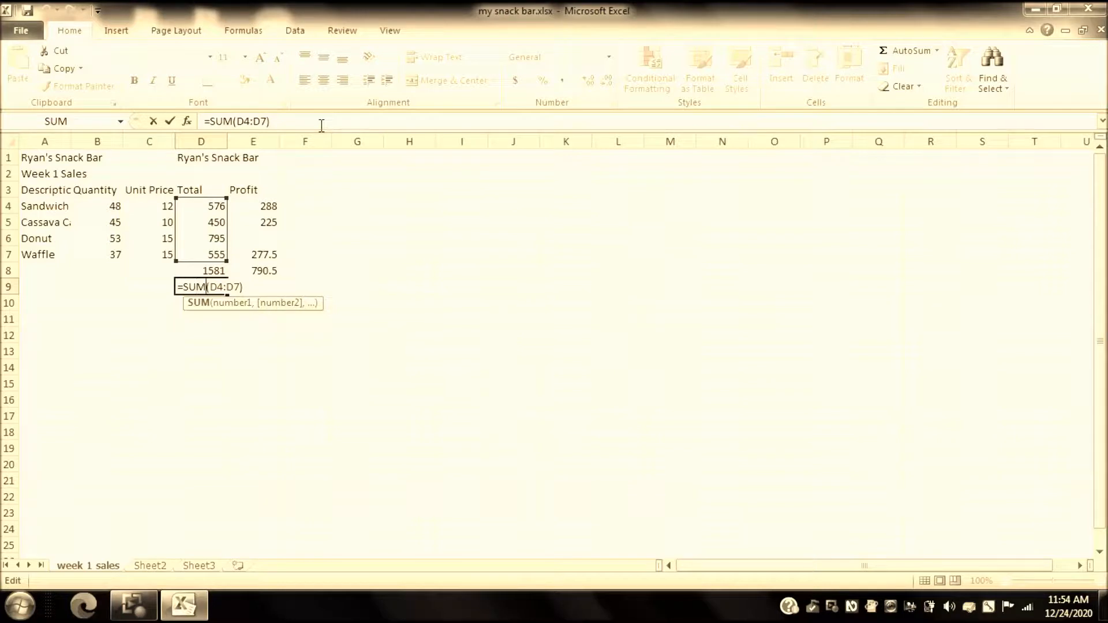
{"action": "key", "text": "Right"}
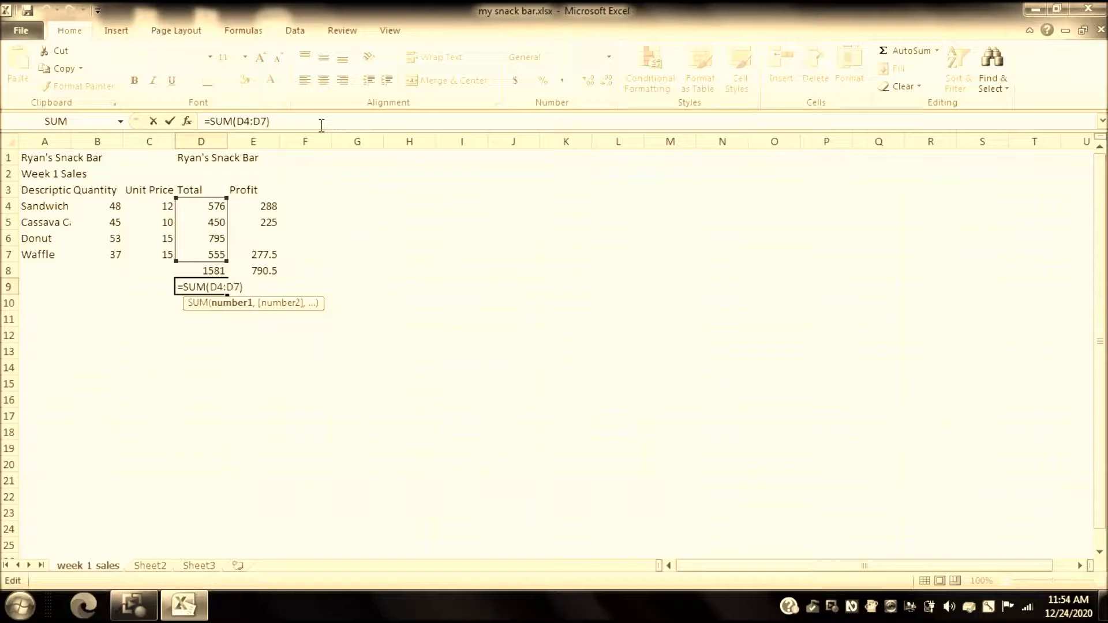
{"action": "key", "text": "Return"}
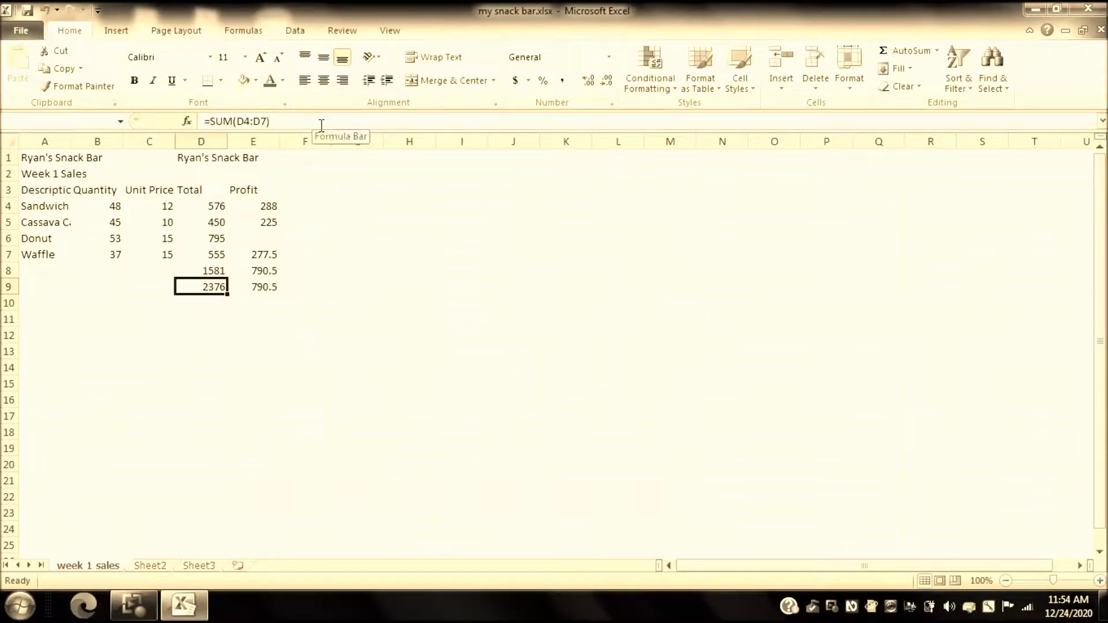
Read through the cell-by-cell addition formula in D8 from its start in edit mode, keeping it as it is
{"action": "key", "text": "Up"}
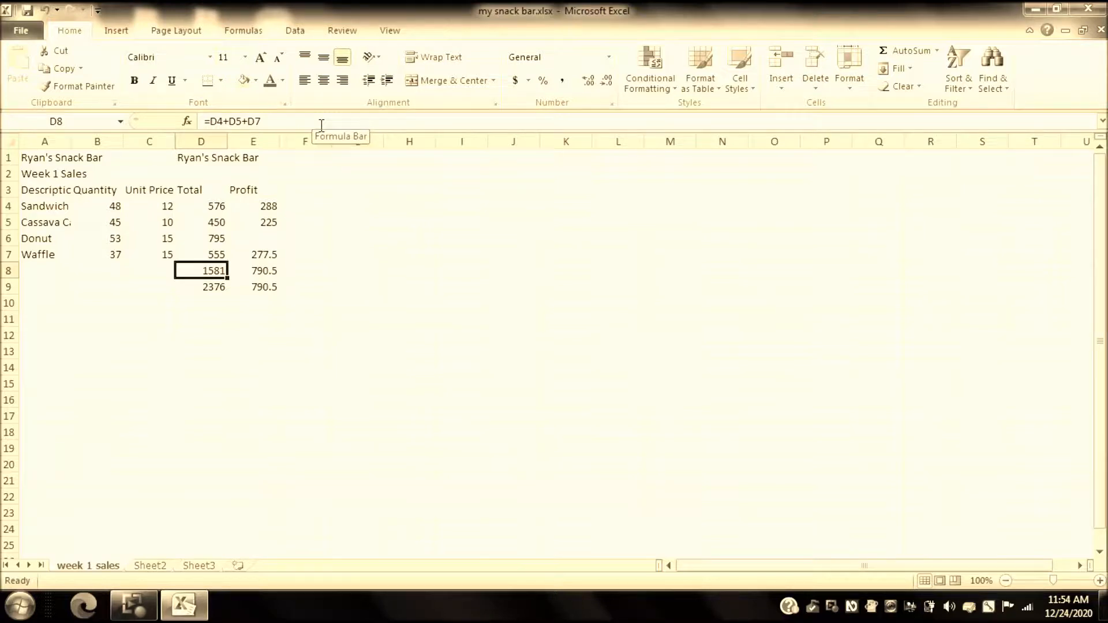
{"action": "left_click", "coordinate": [321, 125]}
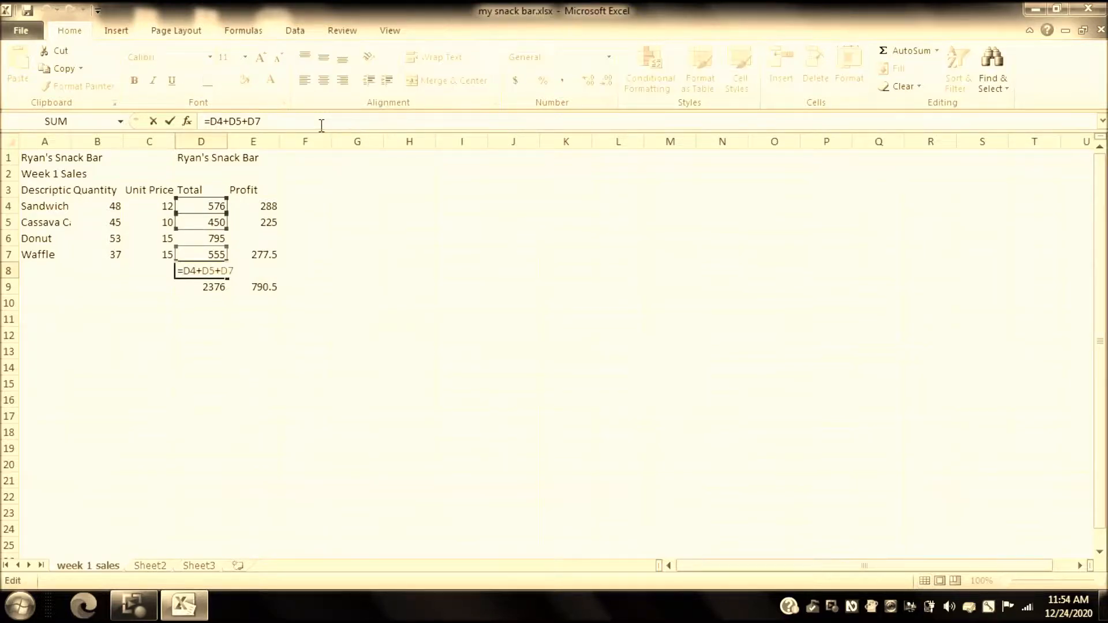
{"action": "key", "text": "Home"}
{"action": "key", "text": "Right"}
{"action": "key", "text": "Right"}
{"action": "key", "text": "Right"}
{"action": "key", "text": "Right"}
{"action": "key", "text": "Right"}
{"action": "key", "text": "Right"}
{"action": "key", "text": "ctrl+Return"}
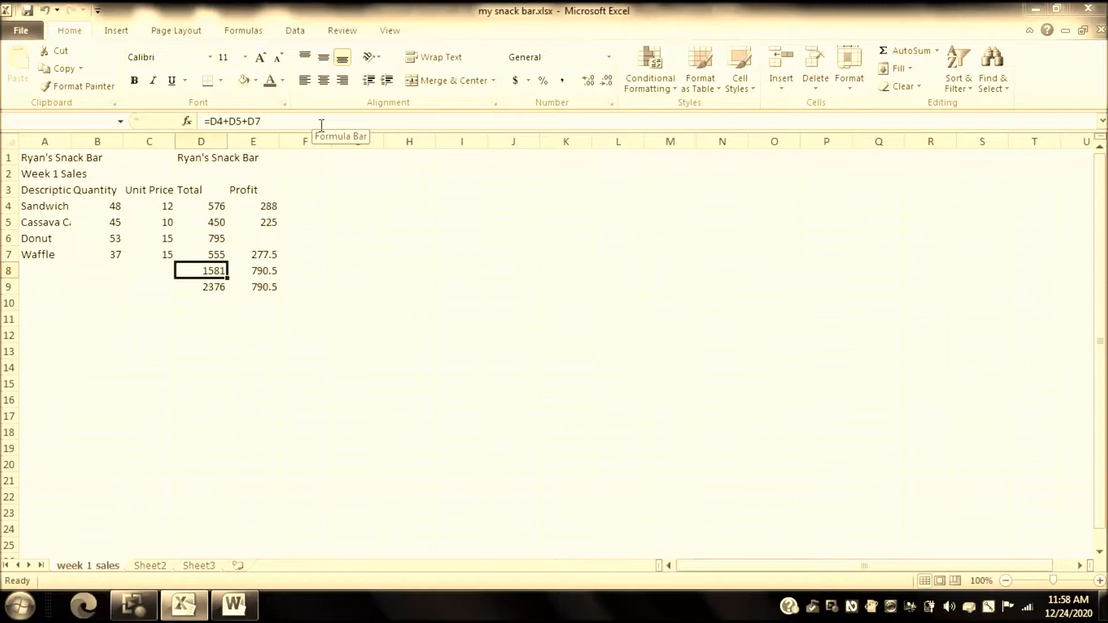
Insert an entire blank row between the Donut and Waffle rows
{"action": "key", "text": "Home"}
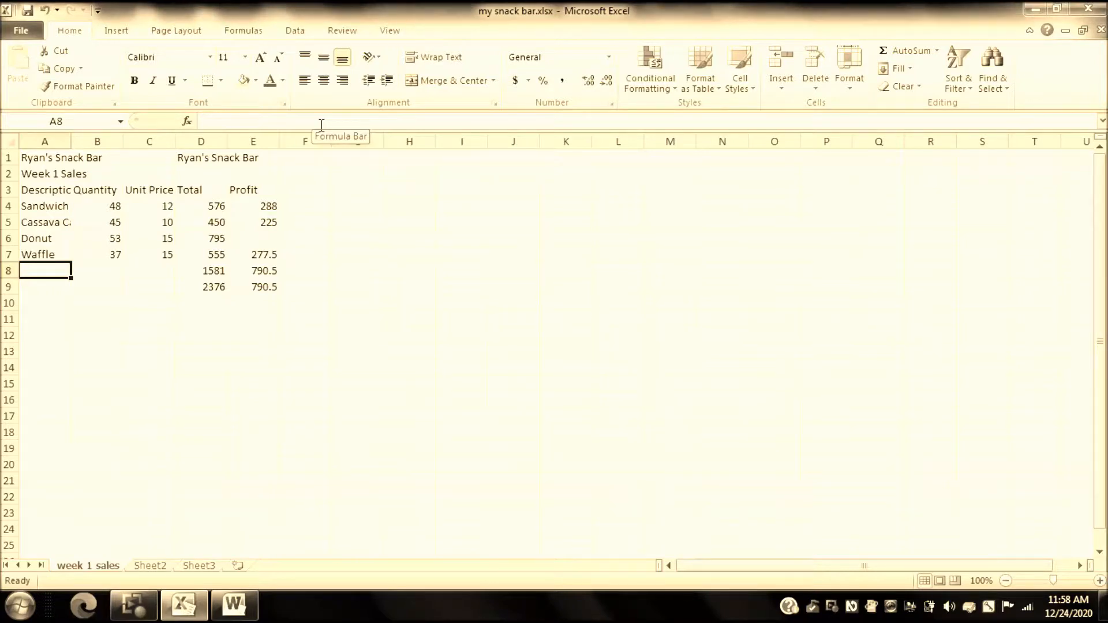
{"action": "key", "text": "Up"}
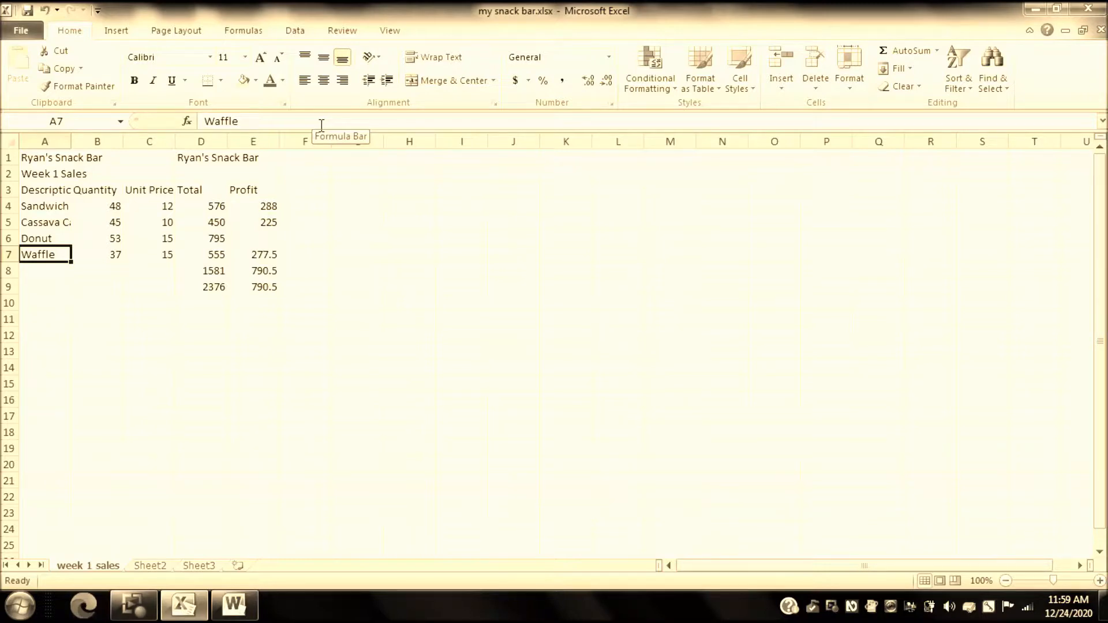
{"action": "key", "text": "shift+F10"}
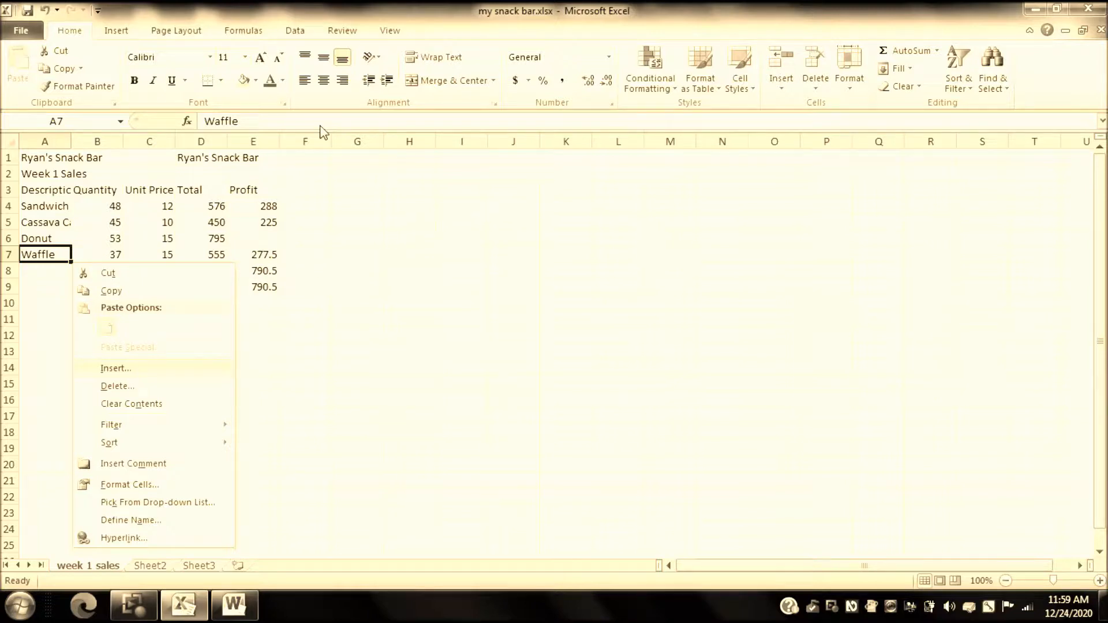
{"action": "key", "text": "i"}
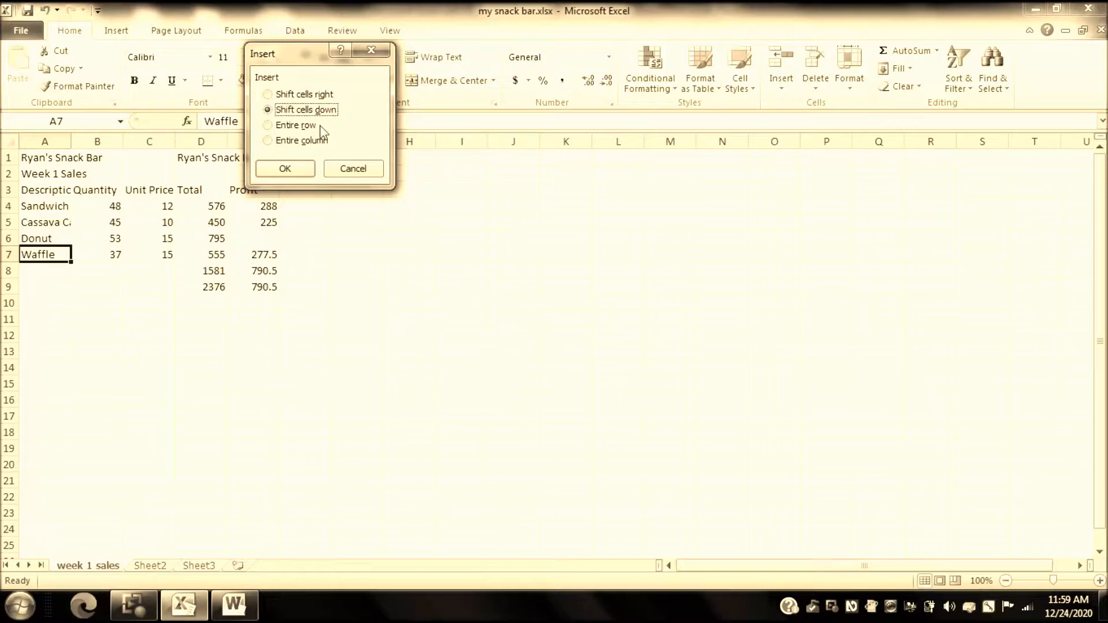
{"action": "left_click", "coordinate": [321, 127]}
{"action": "key", "text": "Return"}
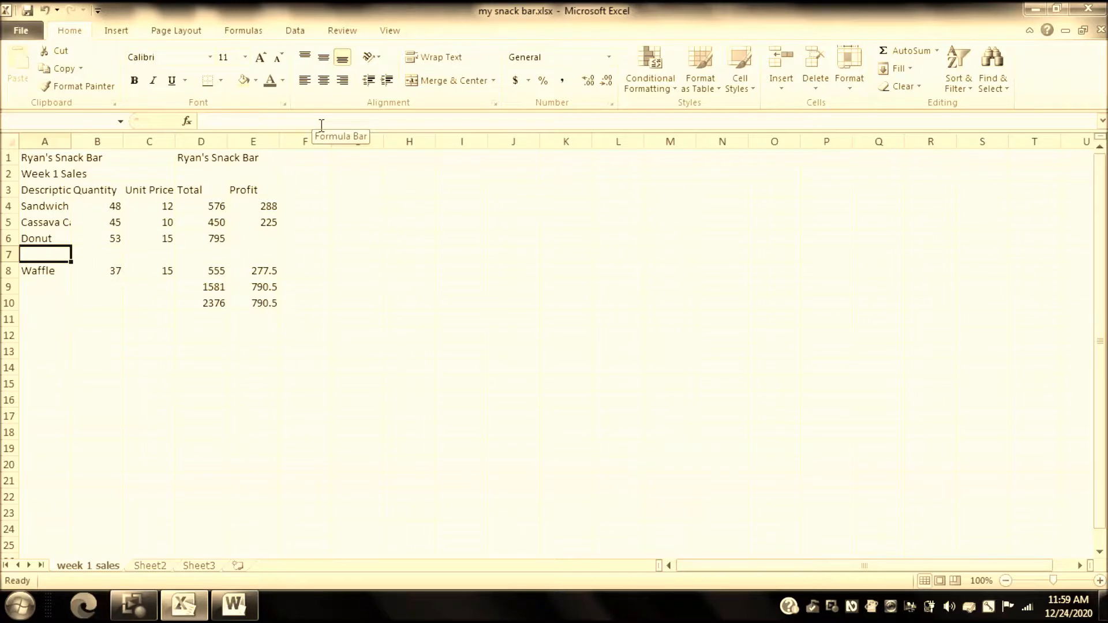
Fill the blank row 7 with the item Munchkin, a quantity of 94 and a unit price of 7
{"action": "type", "text": "Mun"}
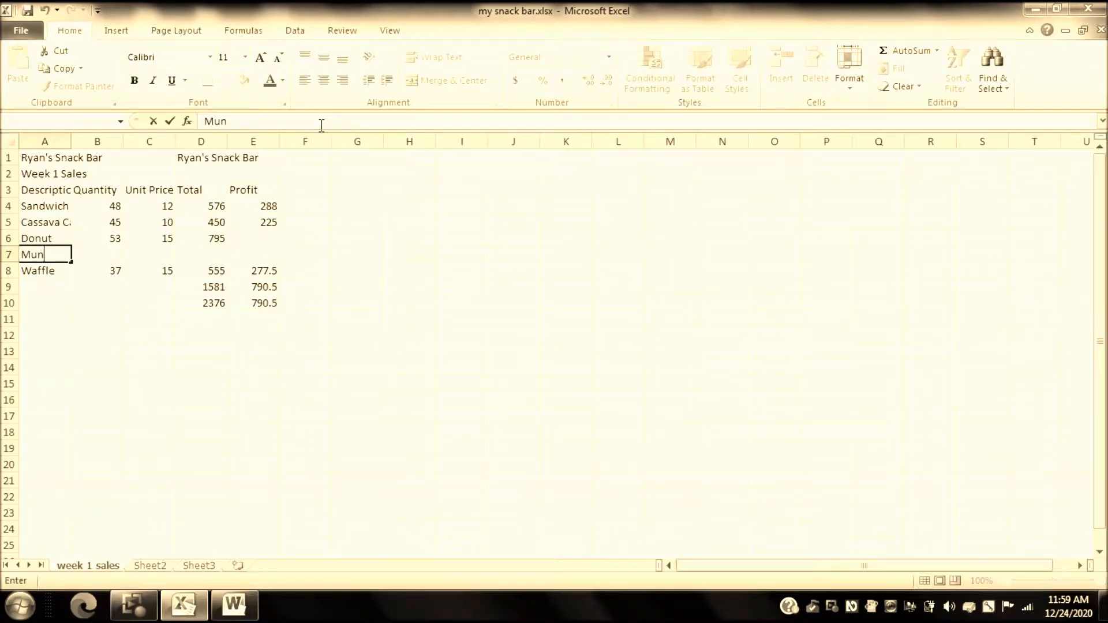
{"action": "type", "text": "chkin"}
{"action": "key", "text": "Tab"}
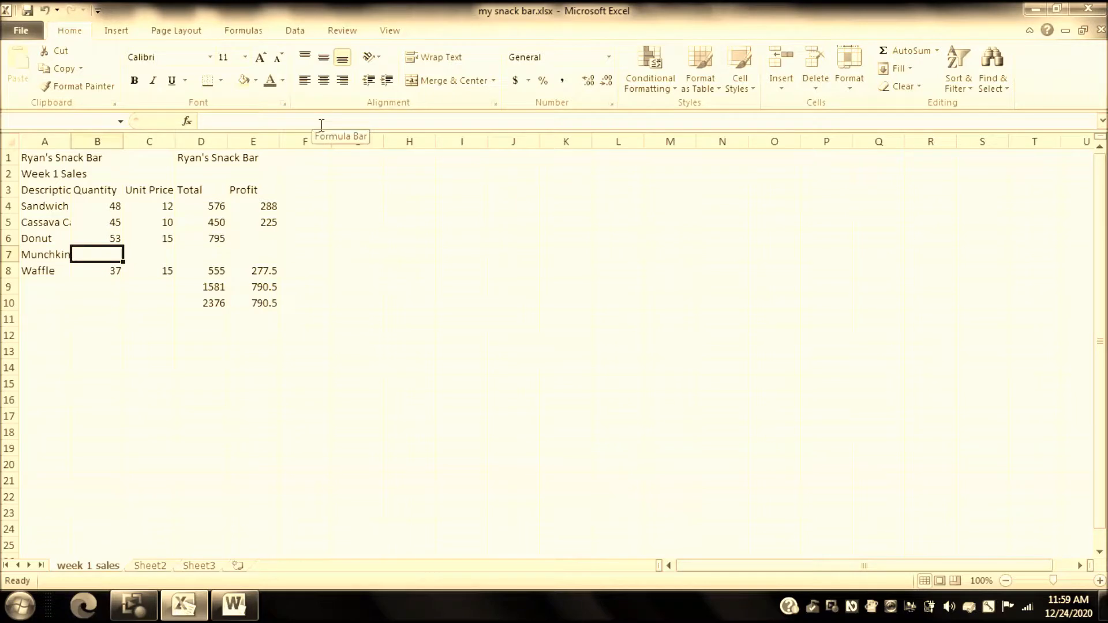
{"action": "type", "text": "94"}
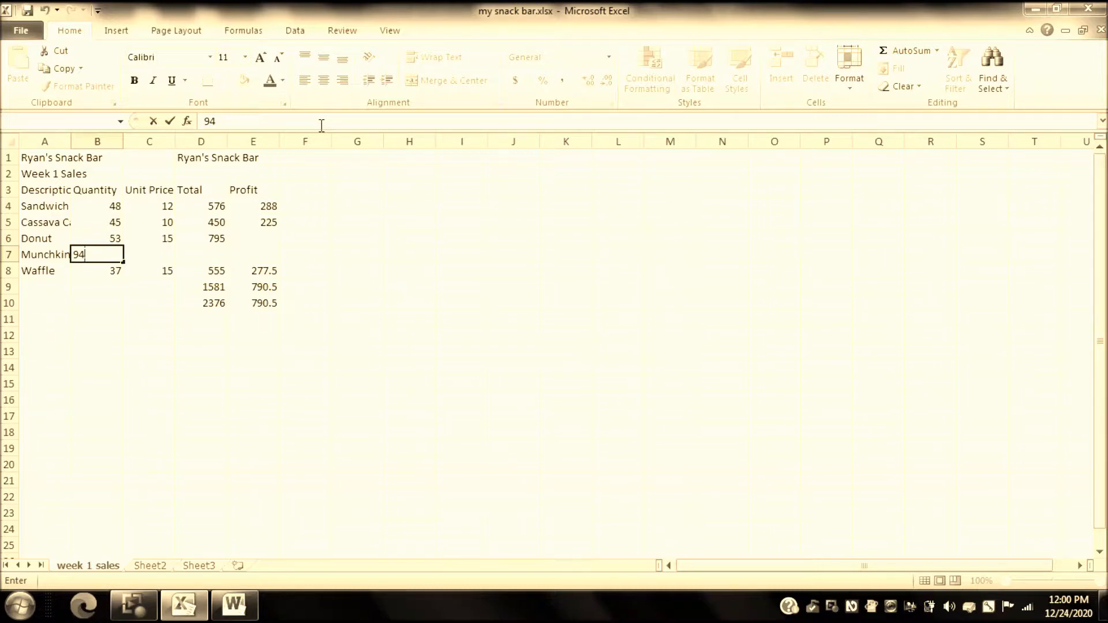
{"action": "key", "text": "Tab"}
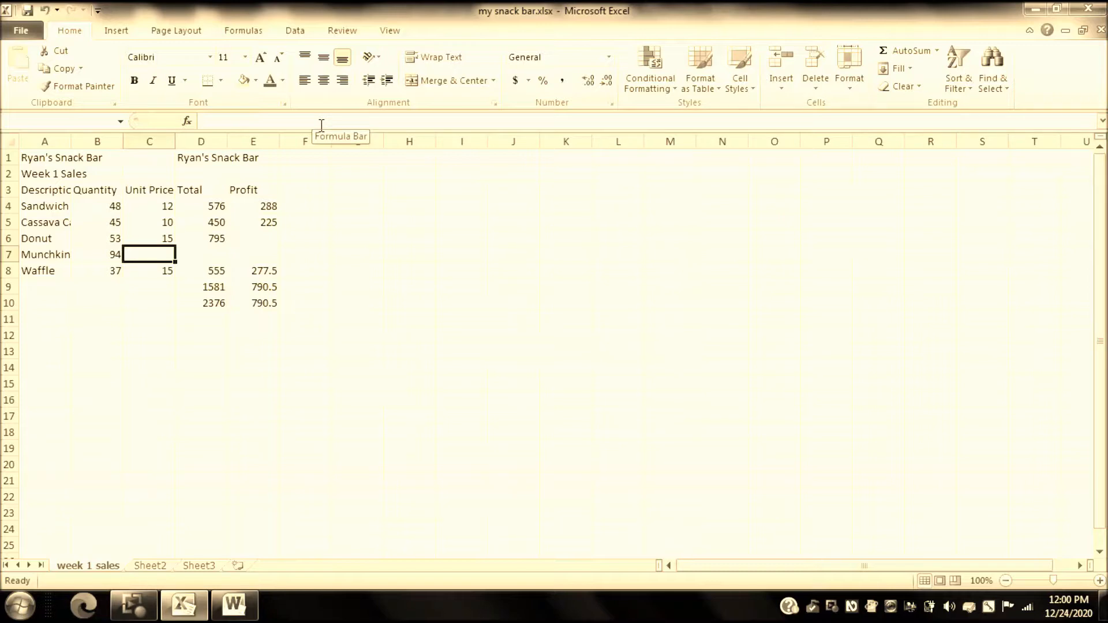
{"action": "type", "text": "7"}
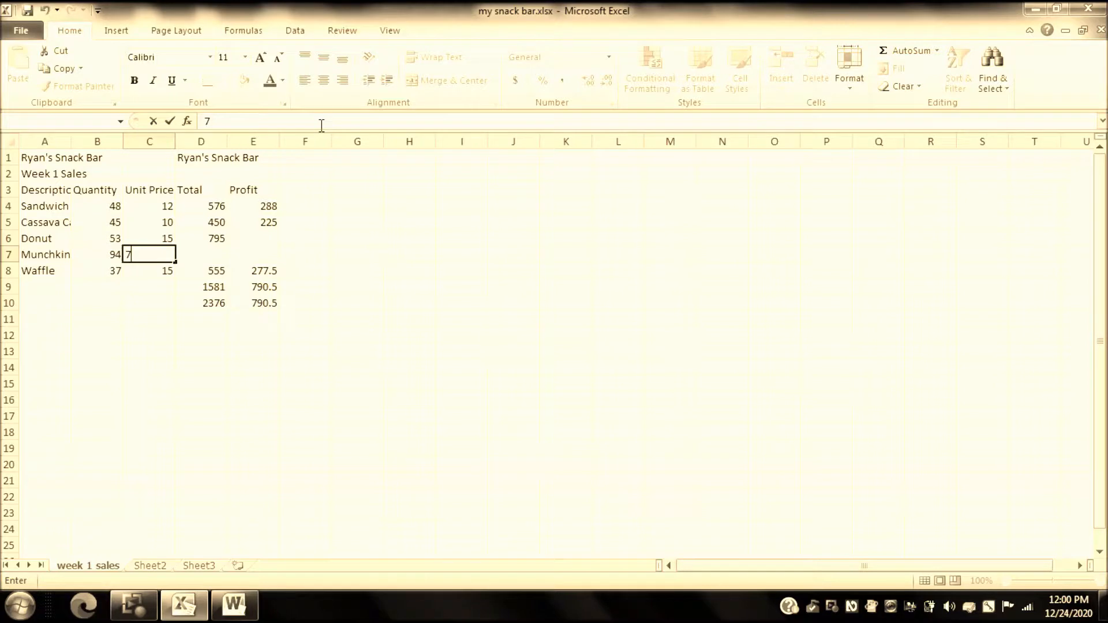
{"action": "key", "text": "Tab"}
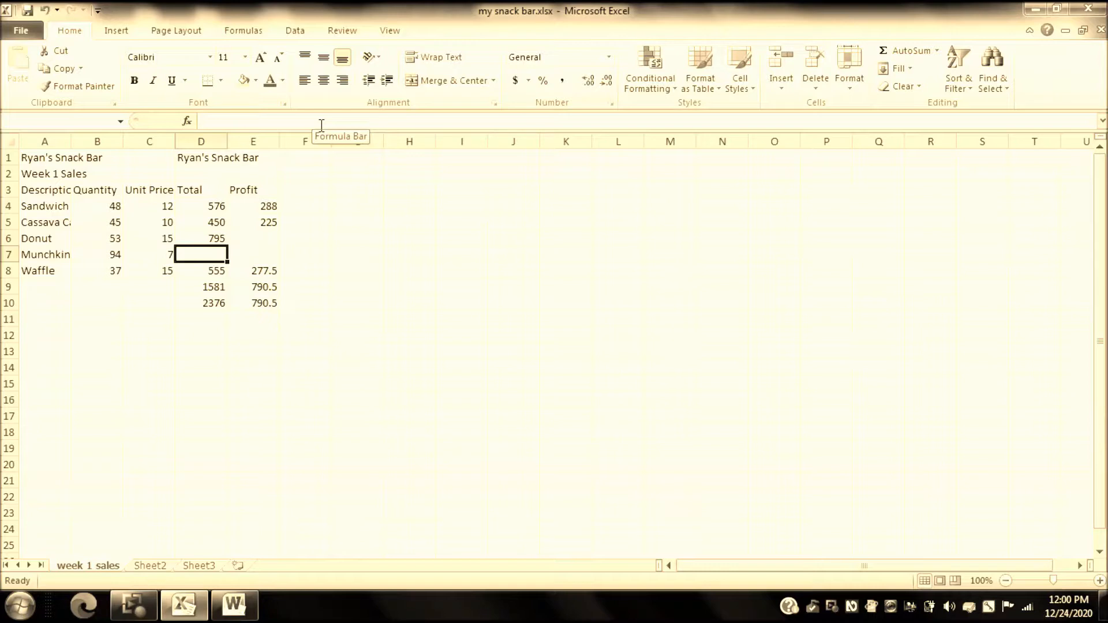
Copy the Waffle row's total formula from D8 into the Munchkin row's total cell D7
{"action": "key", "text": "Down"}
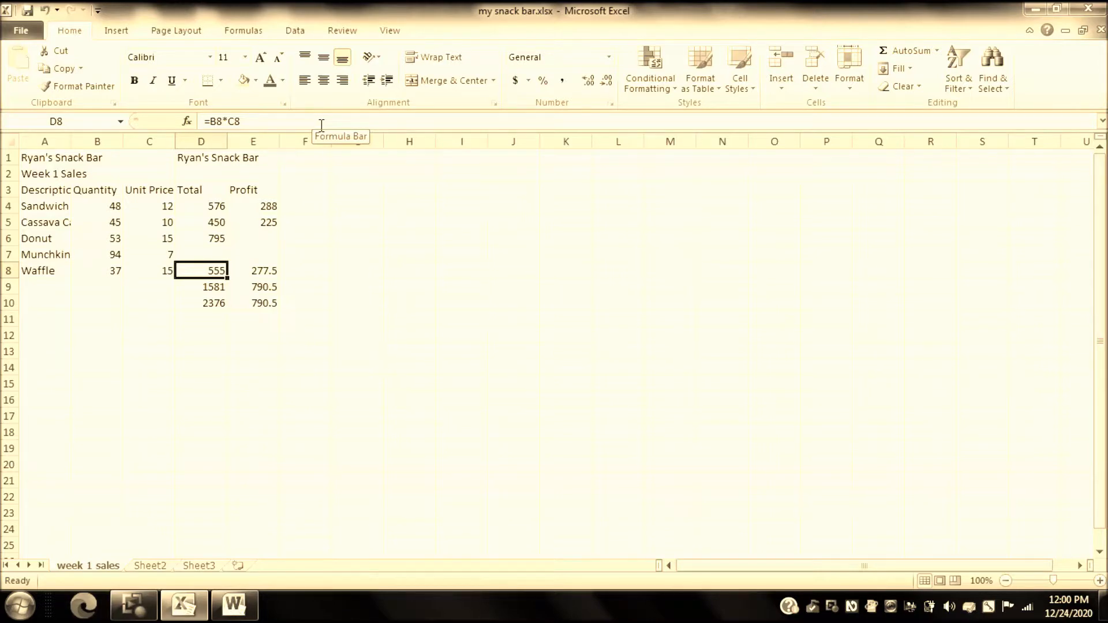
{"action": "key", "text": "ctrl+c"}
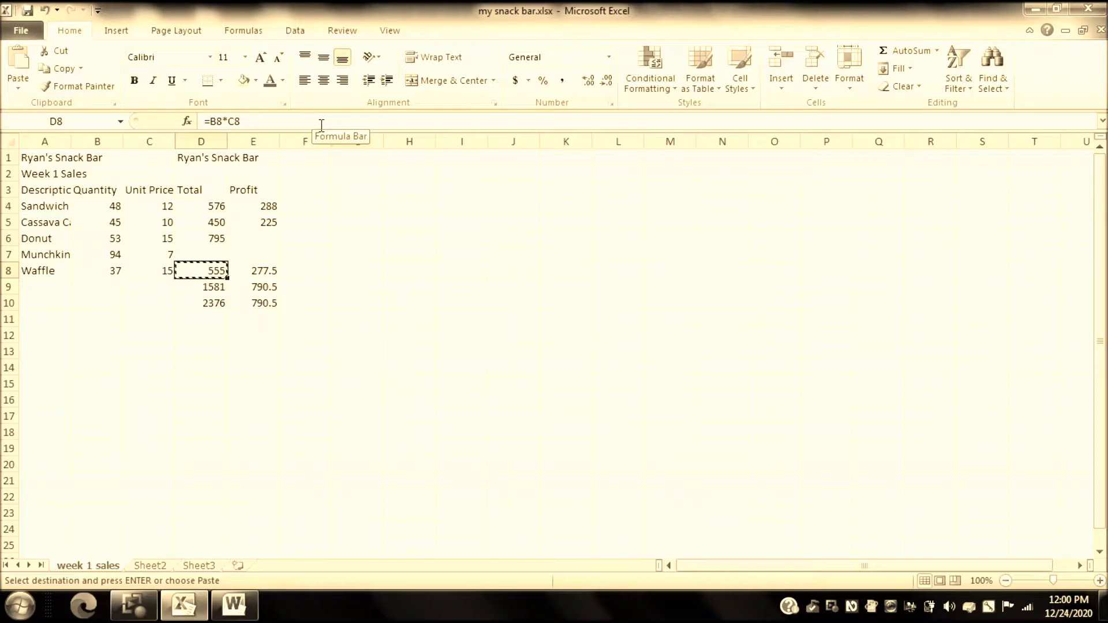
{"action": "key", "text": "Up"}
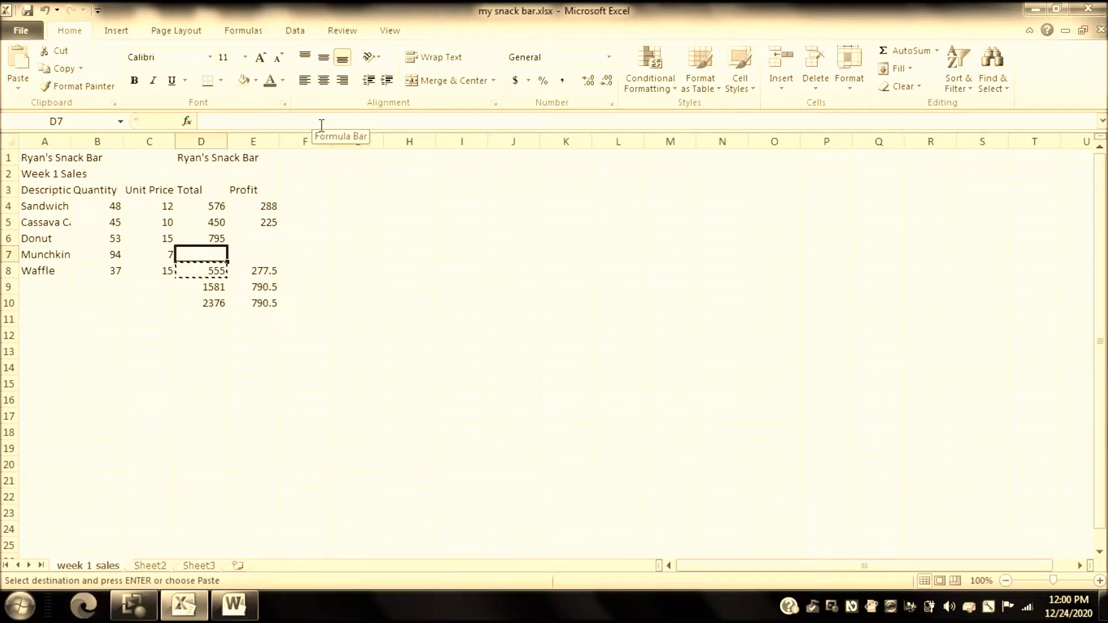
{"action": "key", "text": "ctrl+v"}
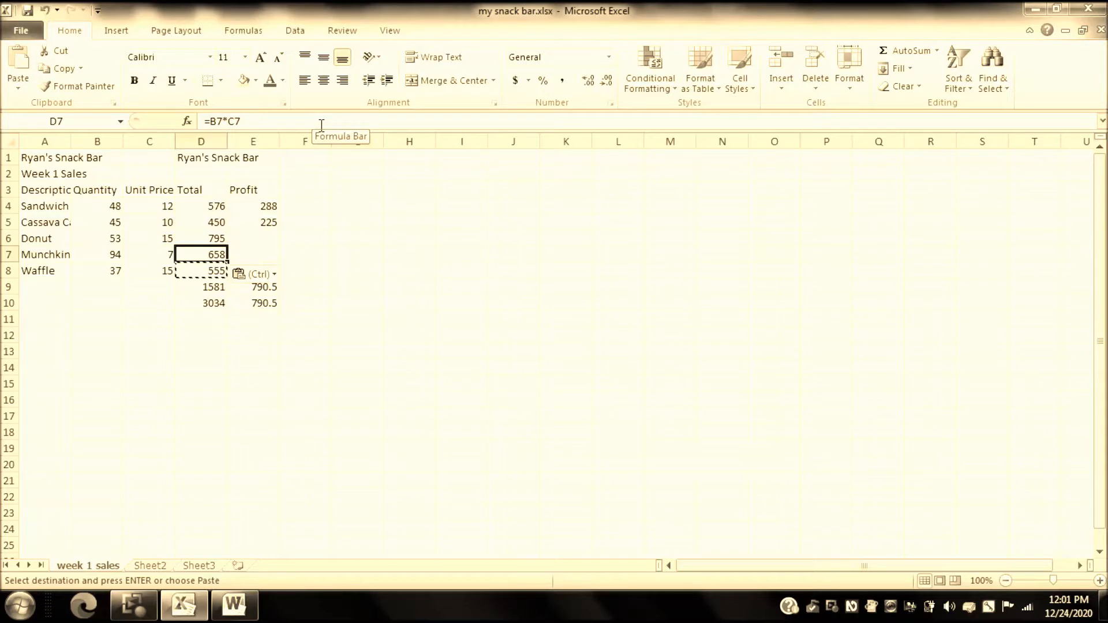
Examine the cell-by-cell addition formula in D9 from its start in edit mode to check which rows it references, keeping it as it is
{"action": "key", "text": "Down"}
{"action": "key", "text": "Down"}
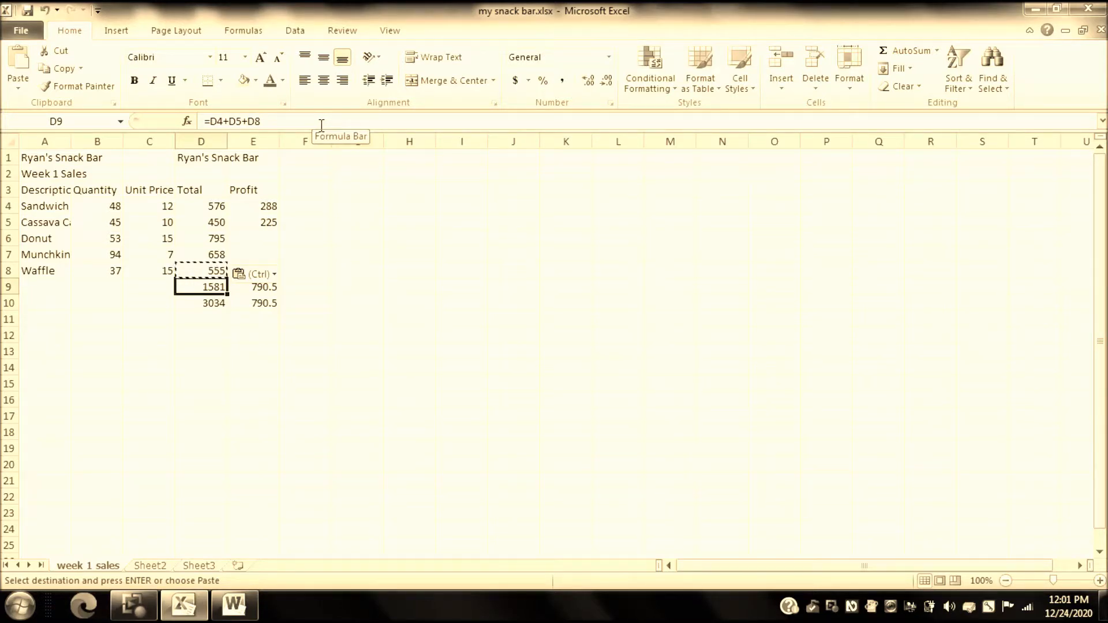
{"action": "key", "text": "F2"}
{"action": "key", "text": "Left"}
{"action": "key", "text": "Left"}
{"action": "key", "text": "Left"}
{"action": "key", "text": "Left"}
{"action": "key", "text": "Left"}
{"action": "key", "text": "Left"}
{"action": "key", "text": "Left"}
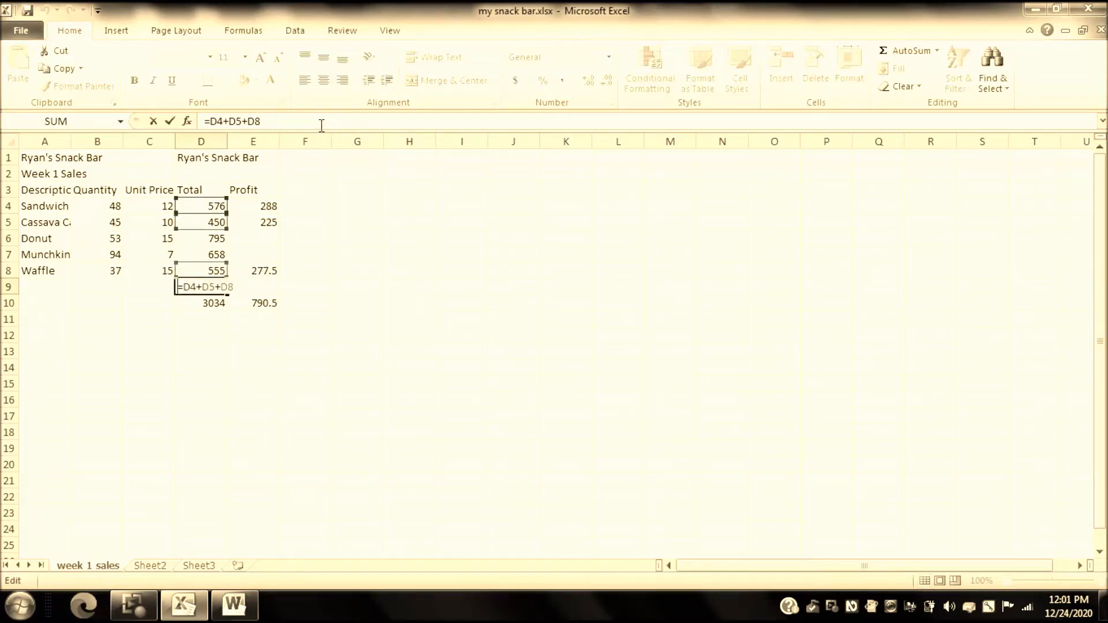
{"action": "key", "text": "Right"}
{"action": "key", "text": "Right"}
{"action": "key", "text": "Right"}
{"action": "key", "text": "Right"}
{"action": "key", "text": "ctrl+Return"}
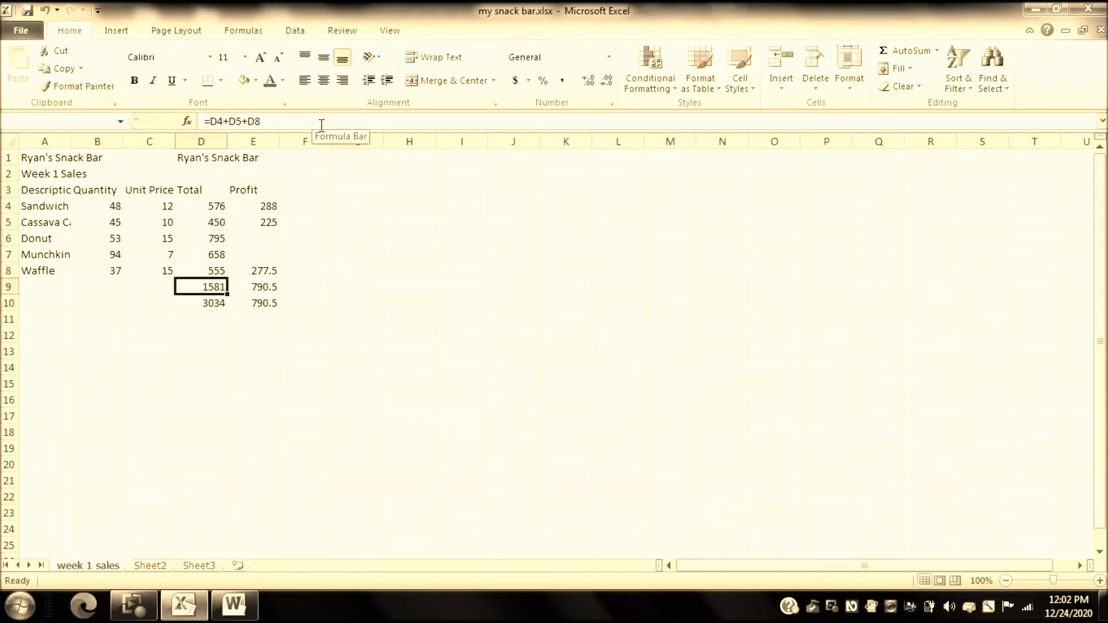
Examine the SUM formula in D10 from its start in edit mode to check which range it covers, keeping it as it is
{"action": "key", "text": "Down"}
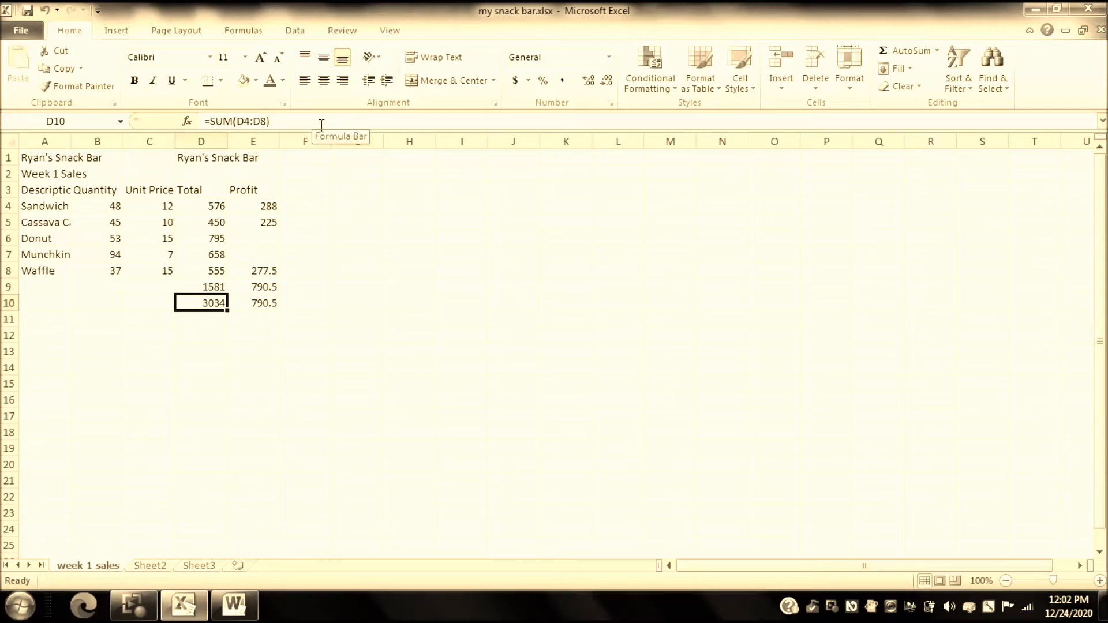
{"action": "left_click", "coordinate": [322, 125]}
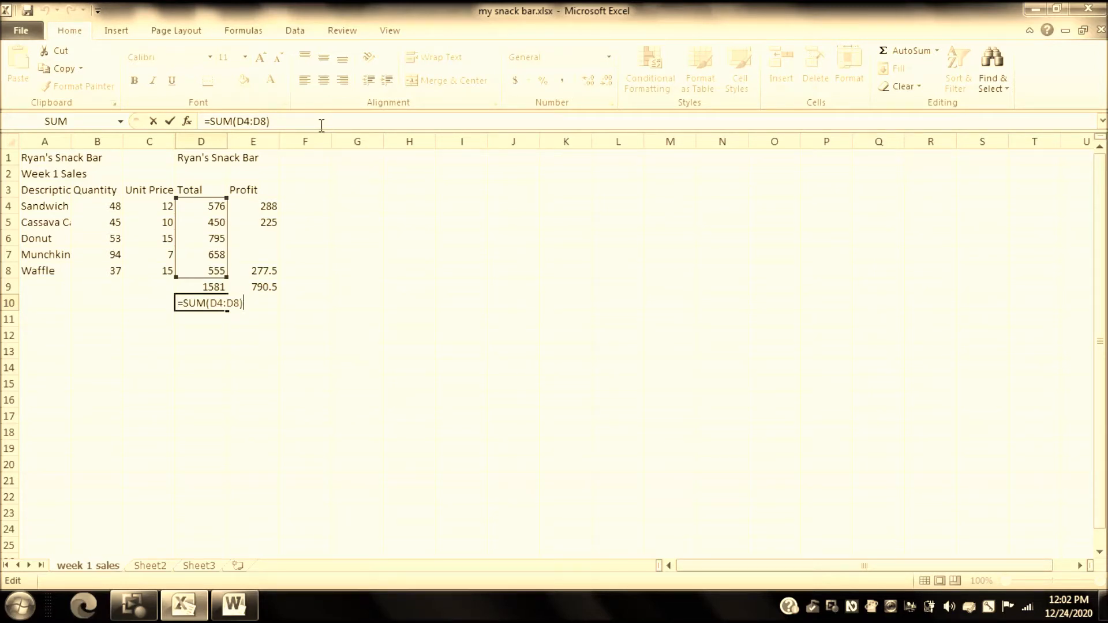
{"action": "key", "text": "Home"}
{"action": "key", "text": "Right"}
{"action": "key", "text": "Right"}
{"action": "key", "text": "Right"}
{"action": "key", "text": "Right"}
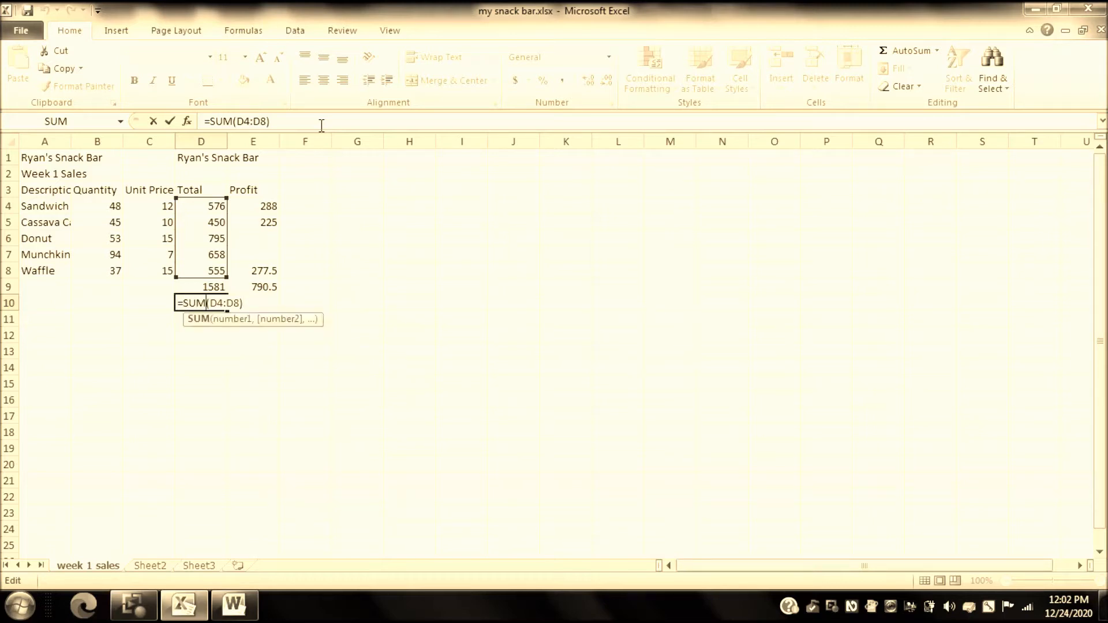
{"action": "key", "text": "Right"}
{"action": "key", "text": "Right"}
{"action": "key", "text": "Right"}
{"action": "key", "text": "Right"}
{"action": "key", "text": "Right"}
{"action": "key", "text": "Right"}
{"action": "key", "text": "ctrl+Return"}
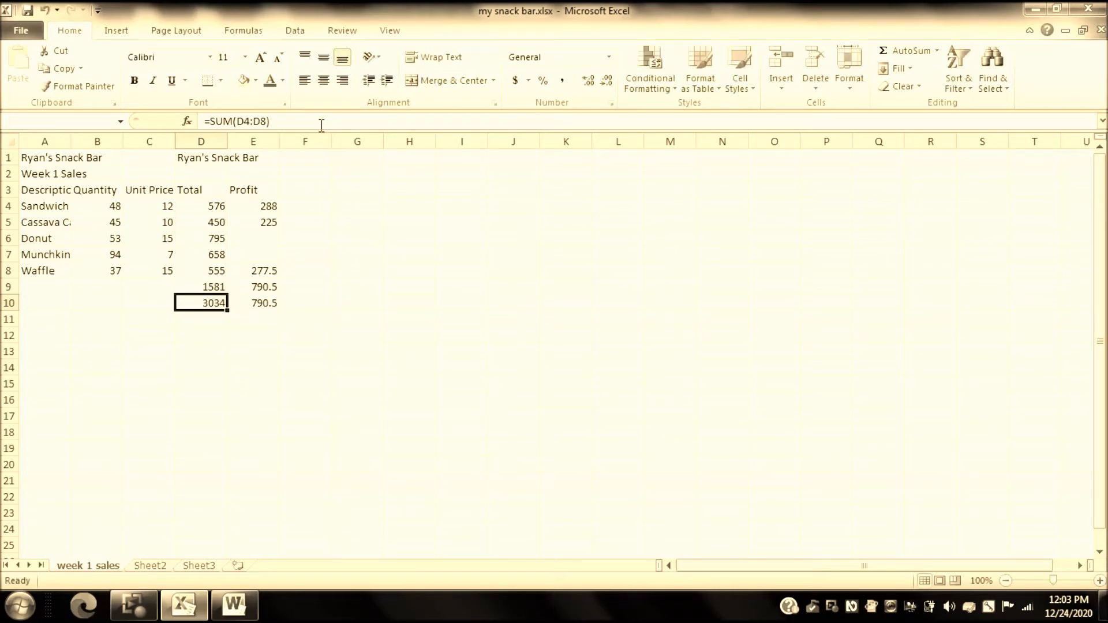